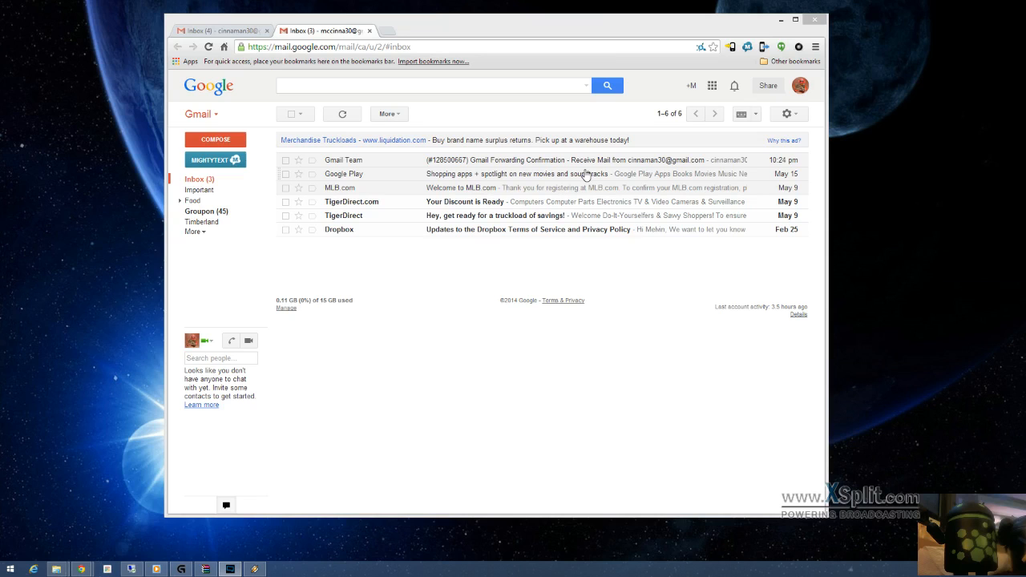
Look through the additional mailbox labels and the sublabels nested under Food
{"action": "left_click_drag", "start_coordinate": [518, 30], "coordinate": [512, 35]}
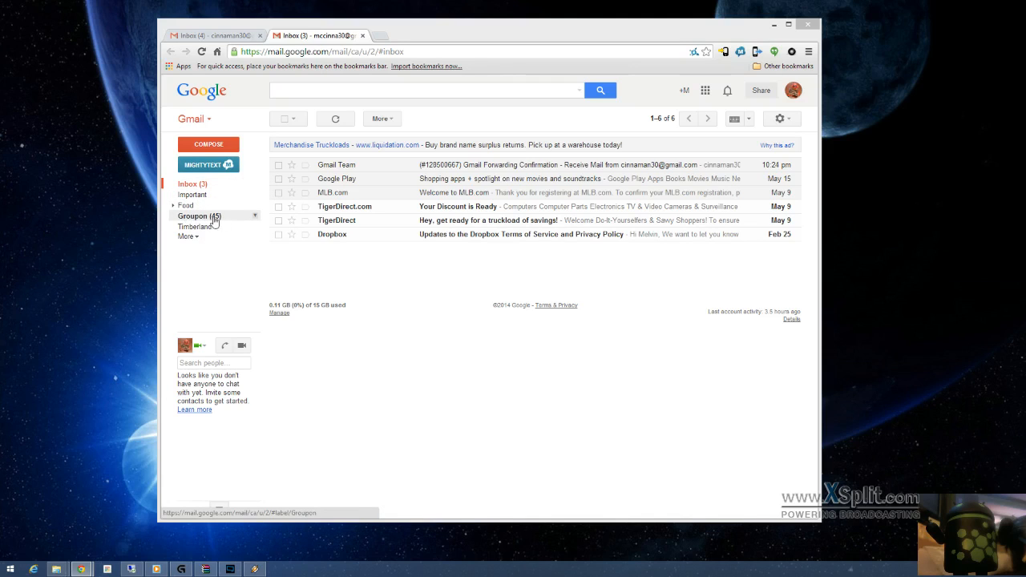
{"action": "left_click", "coordinate": [195, 237]}
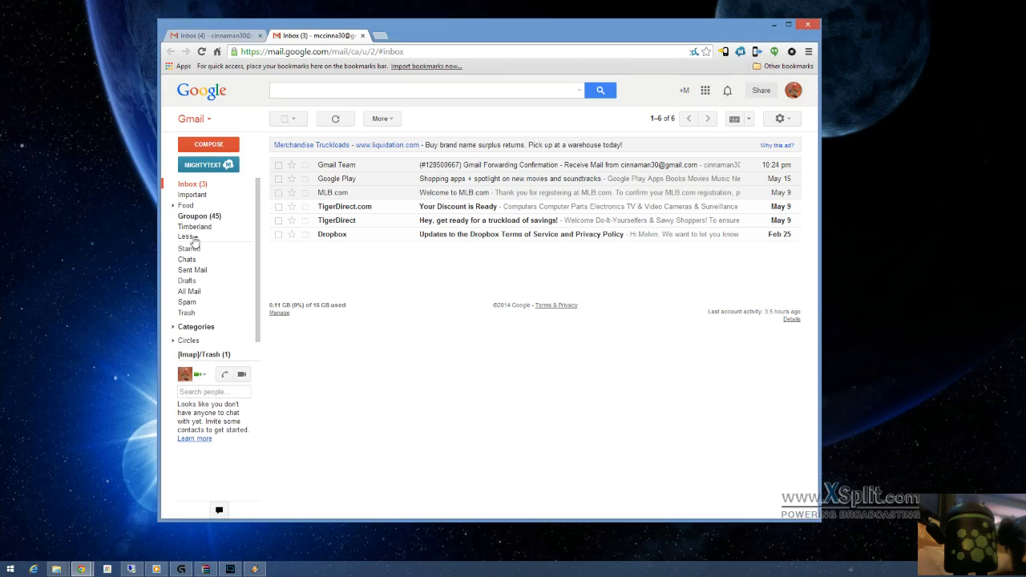
{"action": "left_click", "coordinate": [195, 237]}
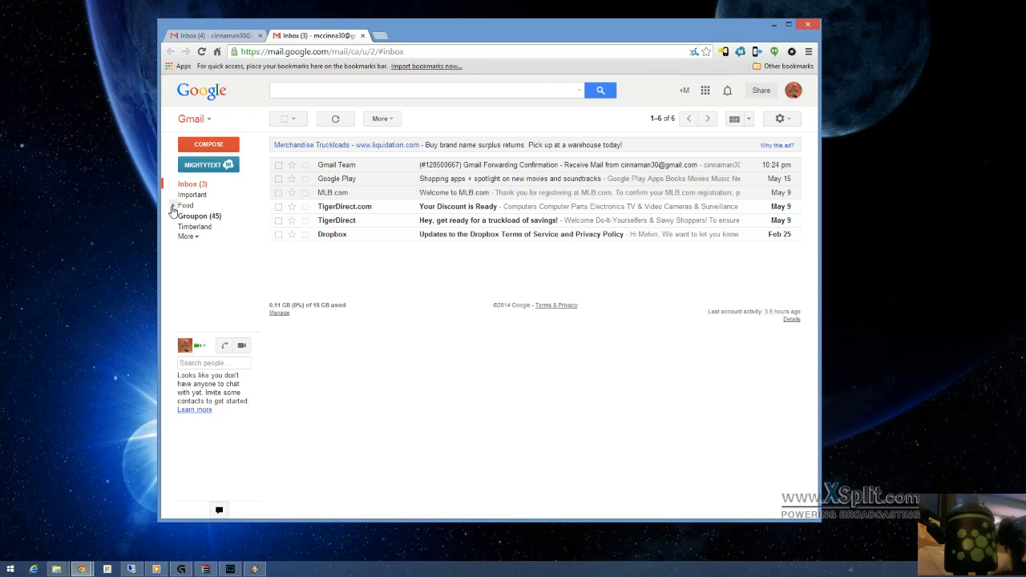
{"action": "left_click", "coordinate": [173, 209]}
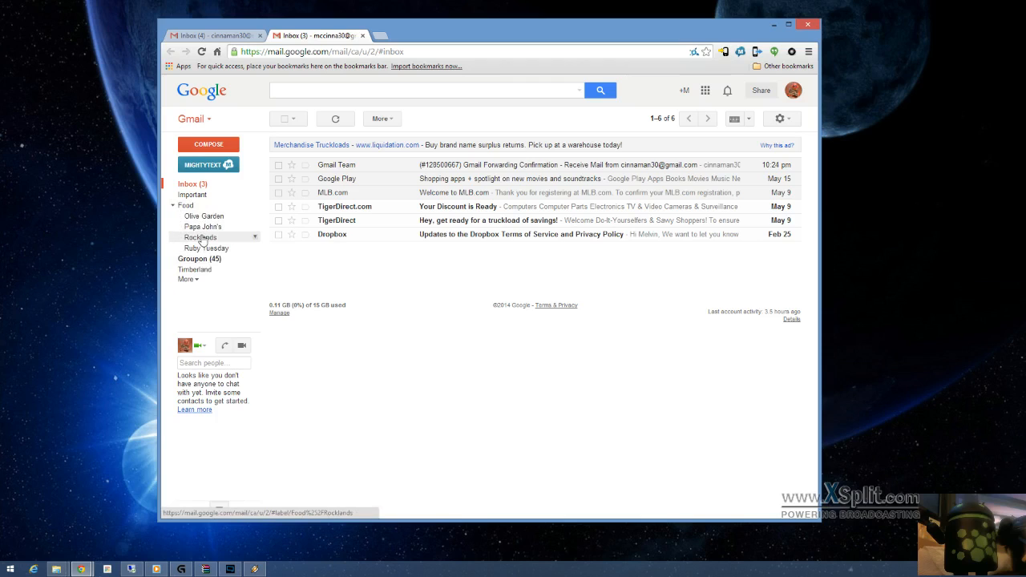
{"action": "left_click", "coordinate": [173, 206]}
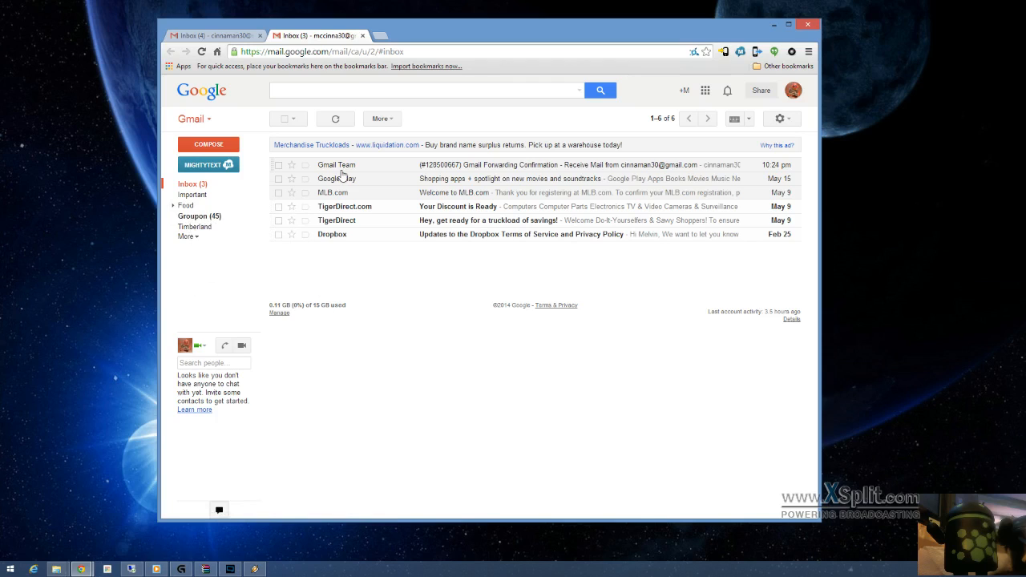
Start a filter based on the sender of the Dropbox message in the inbox
{"action": "left_click", "coordinate": [278, 235]}
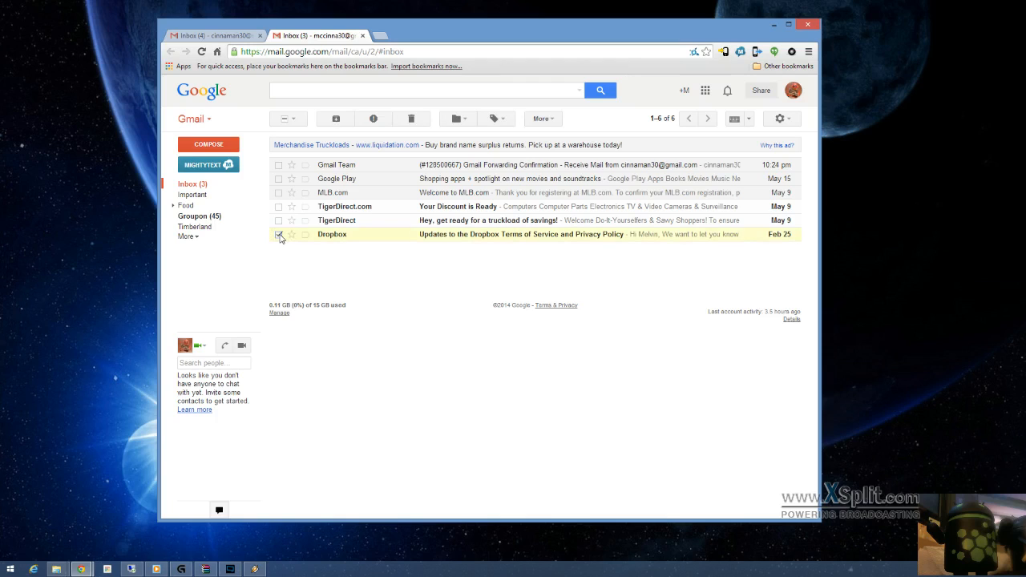
{"action": "left_click", "coordinate": [549, 122]}
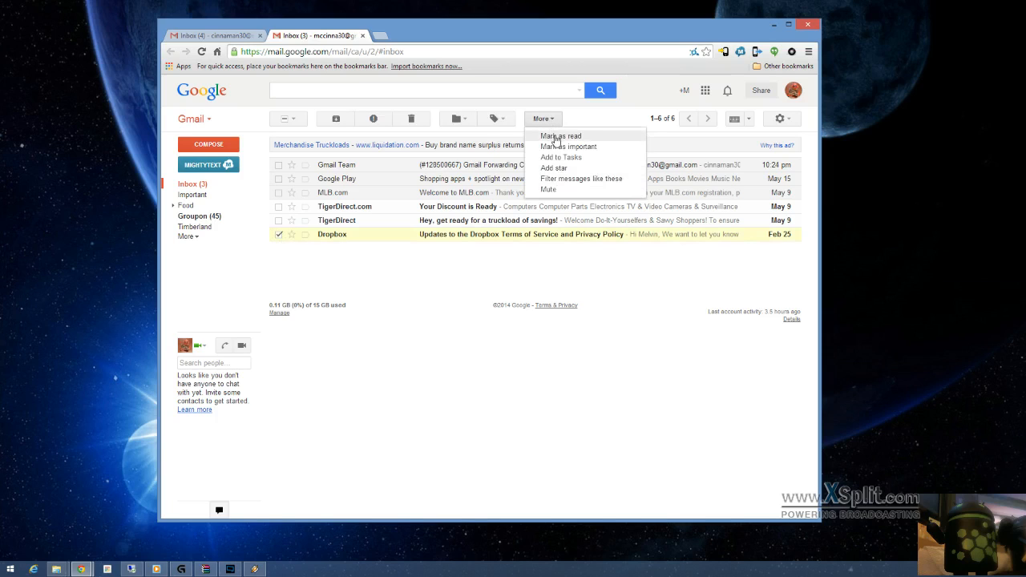
{"action": "left_click", "coordinate": [596, 181]}
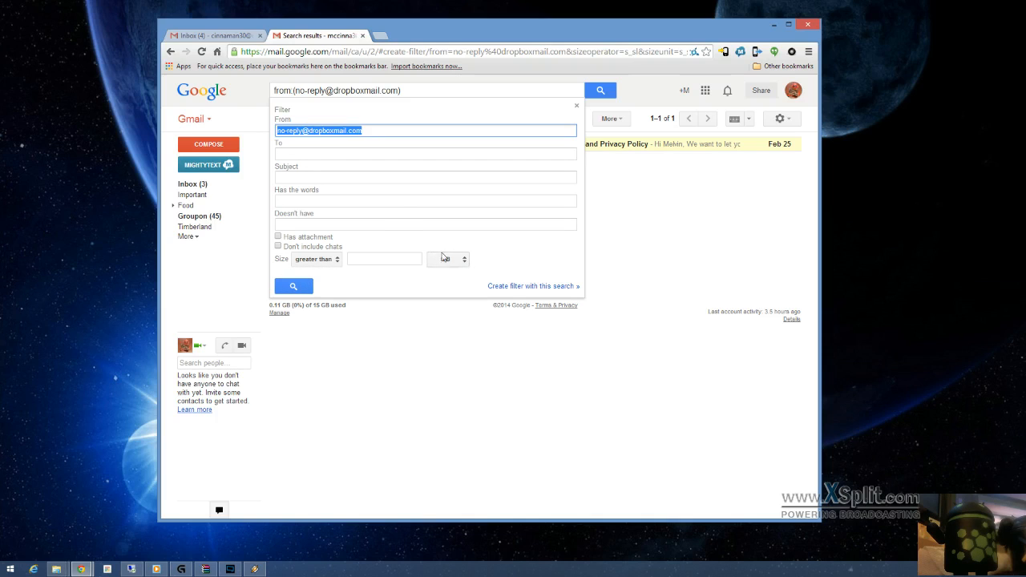
{"action": "left_click", "coordinate": [544, 287]}
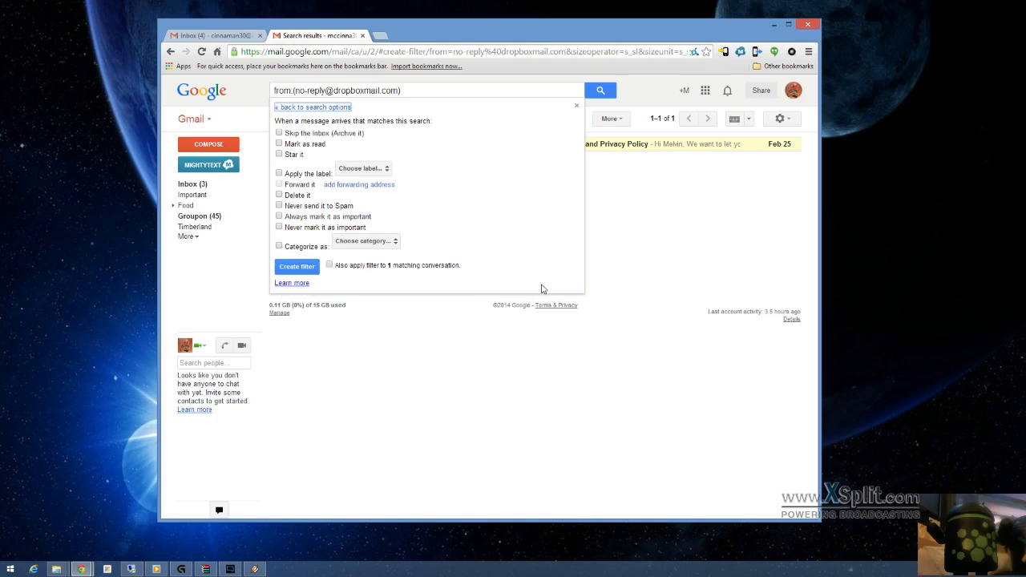
Set the filter to skip the inbox and bring up the choices for the label it applies
{"action": "left_click", "coordinate": [279, 133]}
{"action": "left_click", "coordinate": [379, 169]}
{"action": "left_click", "coordinate": [451, 144]}
{"action": "left_click", "coordinate": [378, 173]}
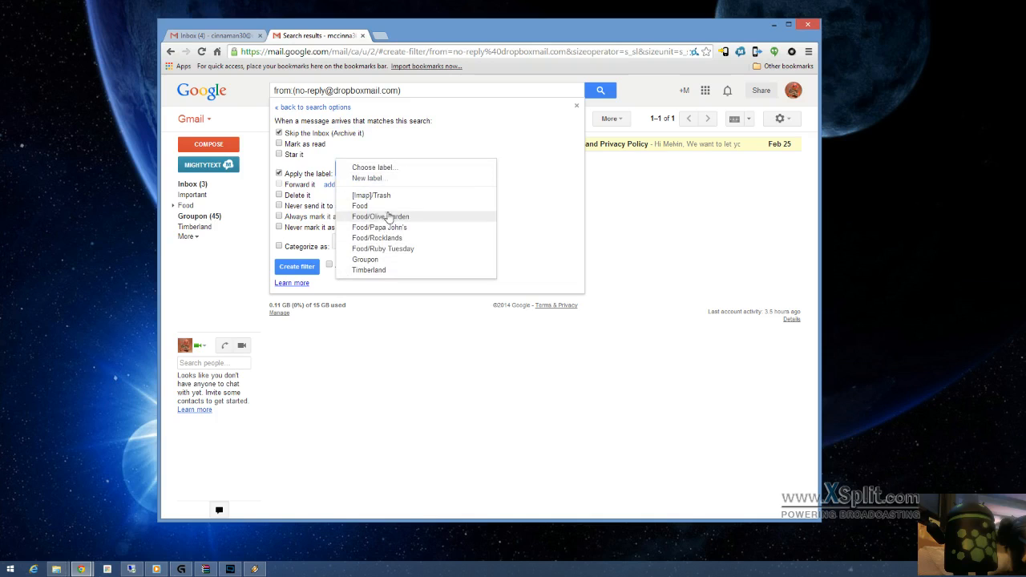
Create a top-level label named Dropbox for the filter and save the filter, also applying it to the matching conversation
{"action": "left_click", "coordinate": [366, 178]}
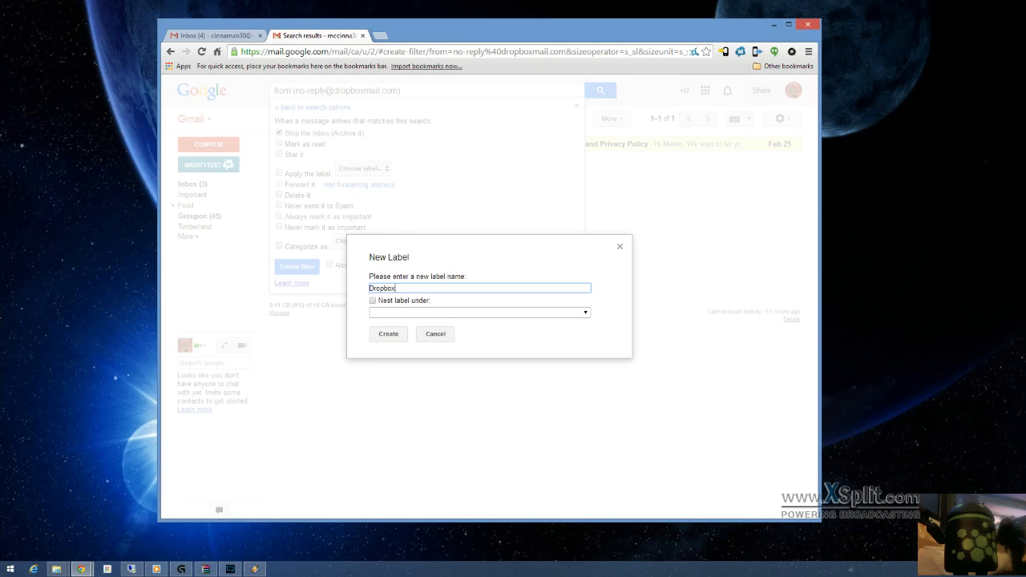
{"action": "left_click", "coordinate": [373, 302]}
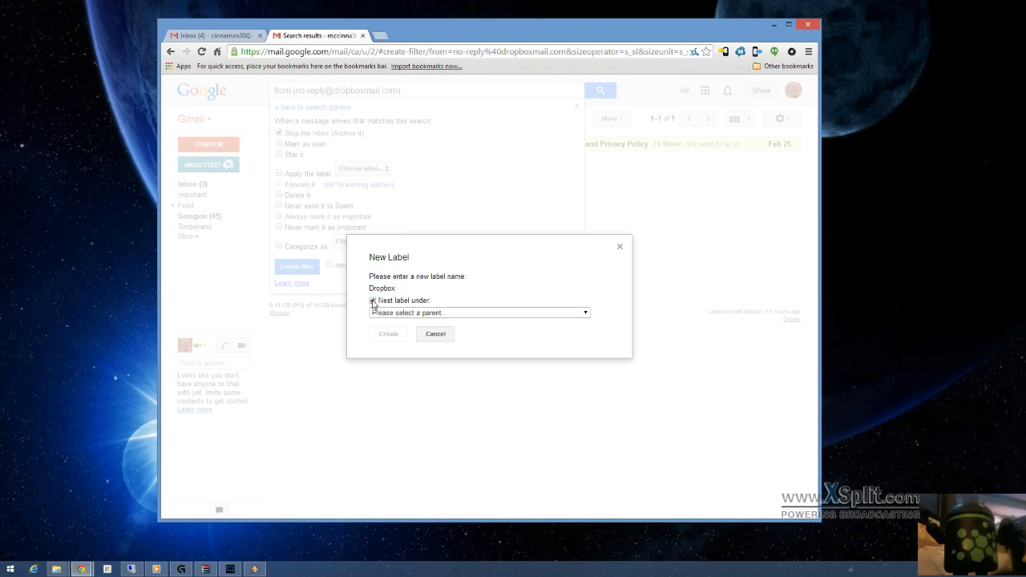
{"action": "left_click", "coordinate": [522, 314]}
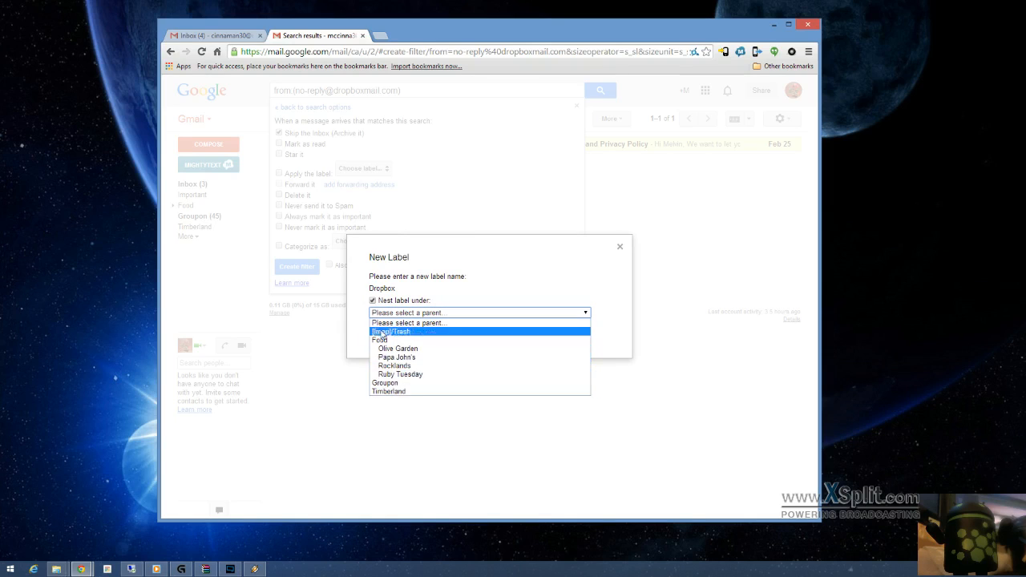
{"action": "left_click", "coordinate": [373, 302]}
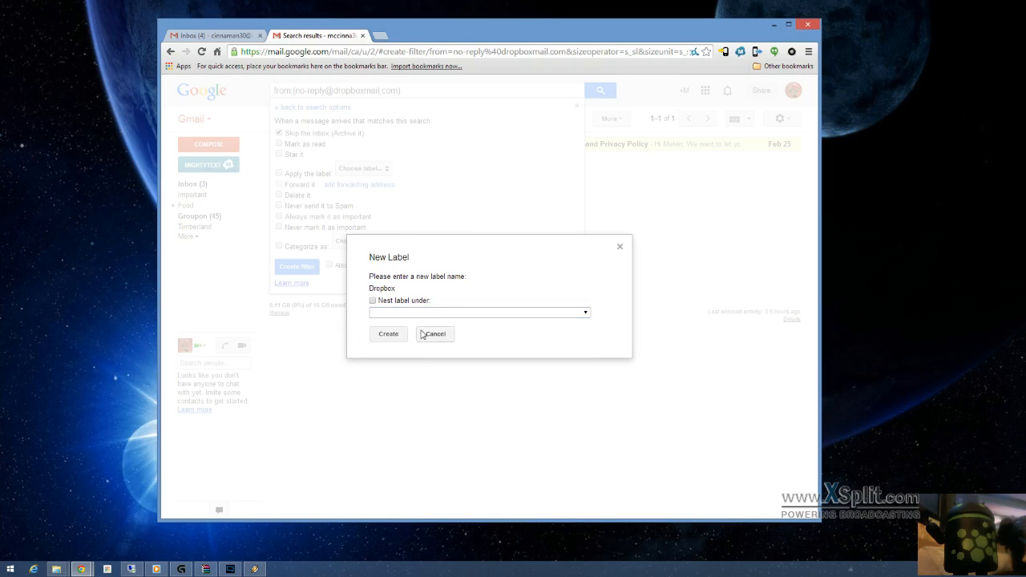
{"action": "left_click", "coordinate": [388, 334]}
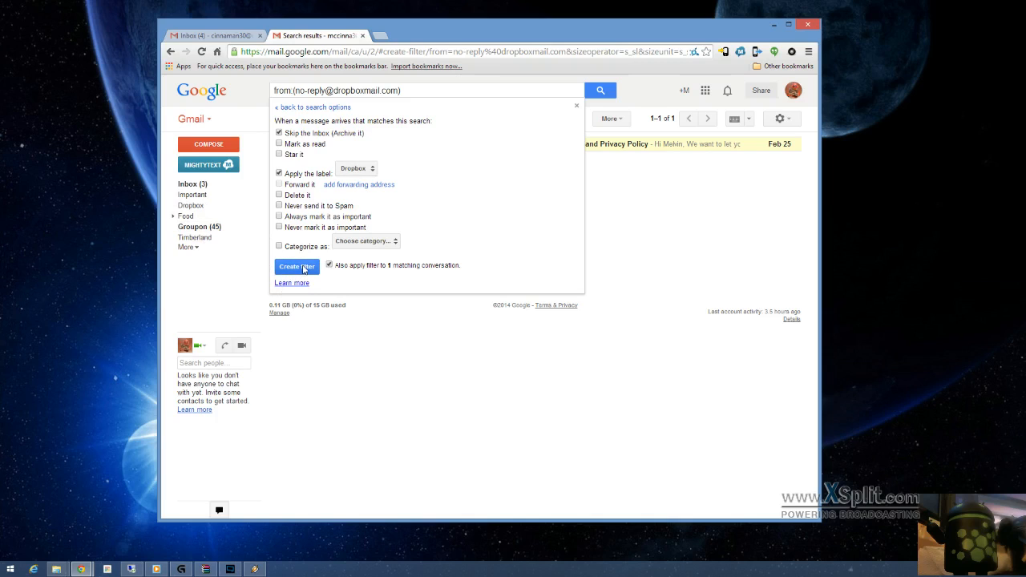
{"action": "left_click", "coordinate": [304, 269]}
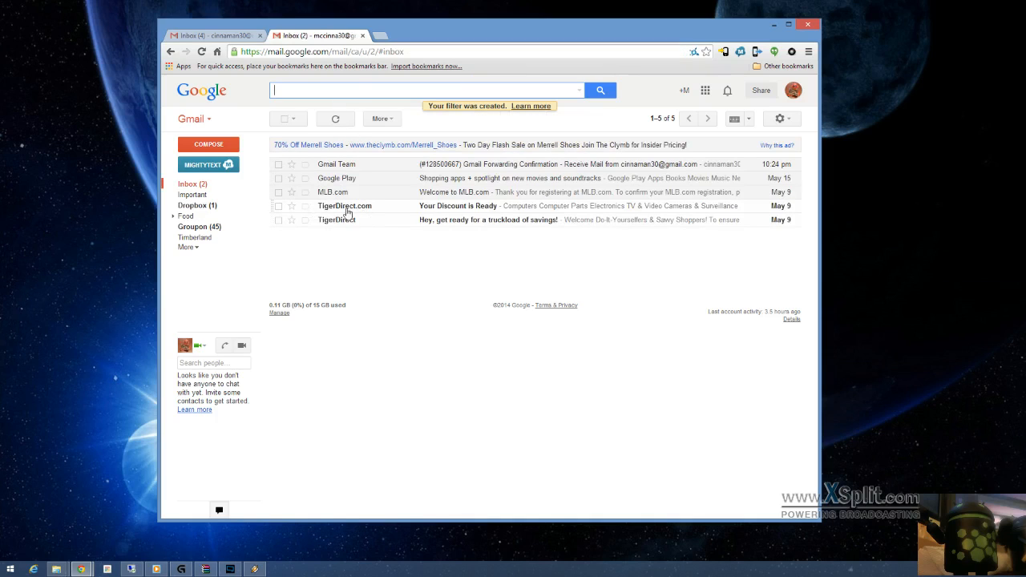
View the messages filed under the Dropbox and Groupon labels and return to the inbox
{"action": "left_click", "coordinate": [193, 208]}
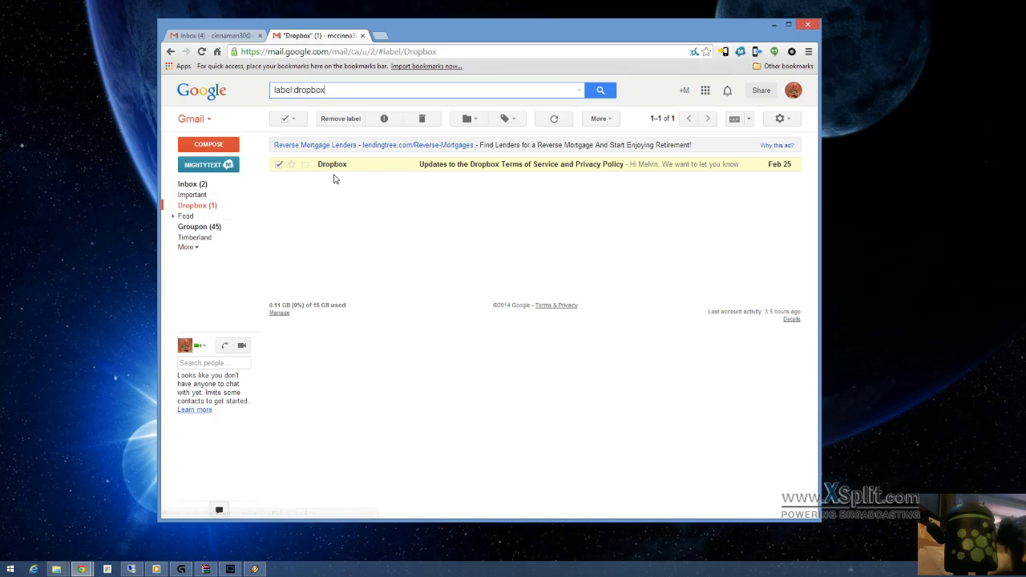
{"action": "left_click", "coordinate": [279, 164]}
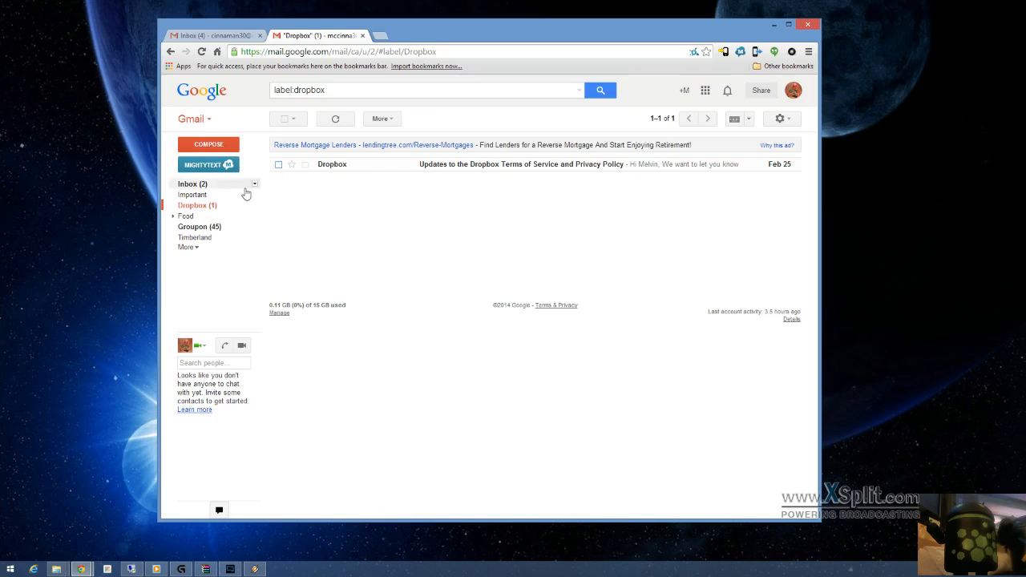
{"action": "left_click", "coordinate": [189, 195]}
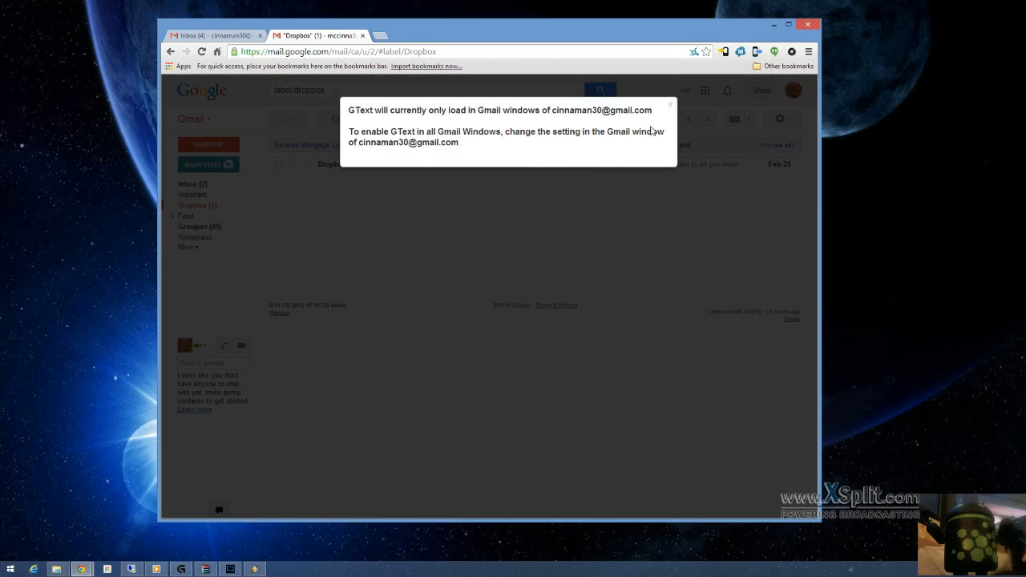
{"action": "left_click", "coordinate": [665, 107]}
{"action": "left_click", "coordinate": [184, 185]}
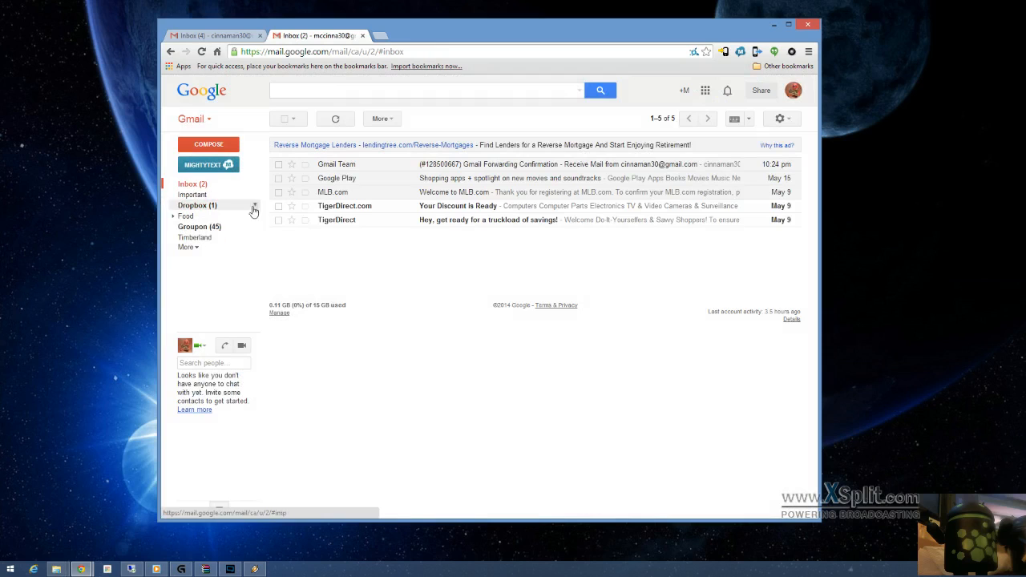
{"action": "left_click", "coordinate": [203, 228]}
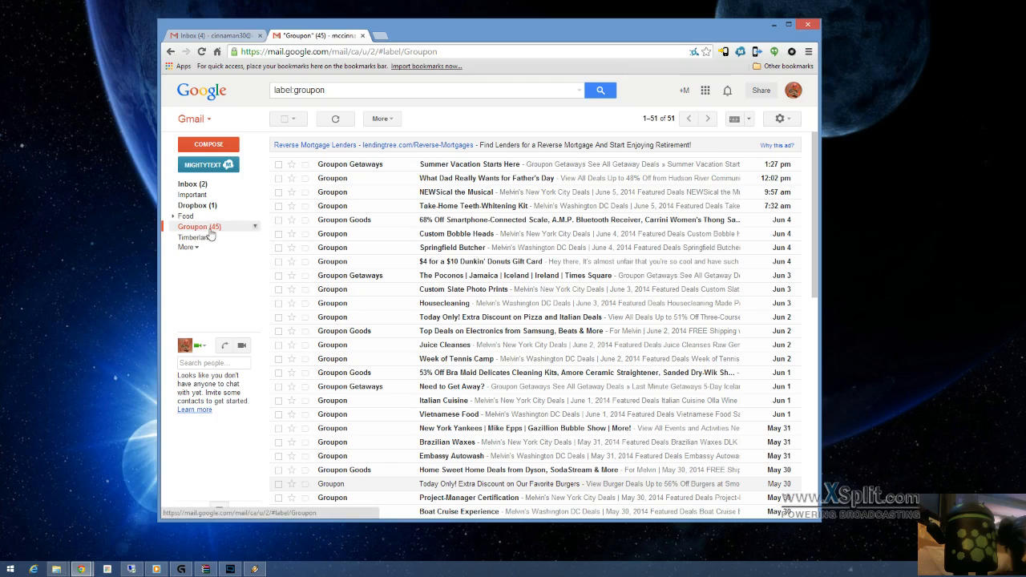
{"action": "left_click", "coordinate": [192, 185]}
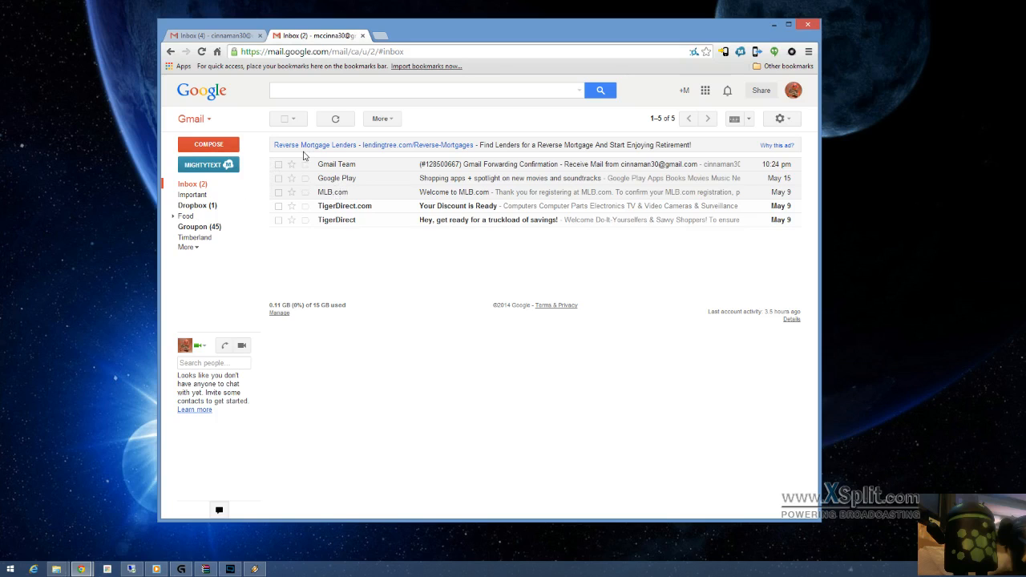
Start a filter based on the sender of the TigerDirect message about a truckload of savings
{"action": "left_click", "coordinate": [279, 220]}
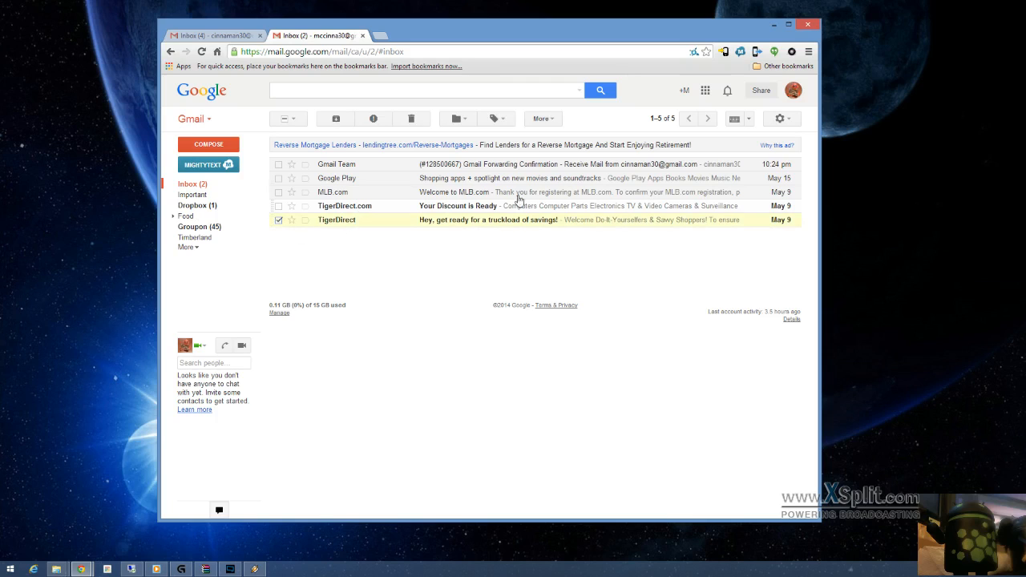
{"action": "left_click", "coordinate": [543, 120]}
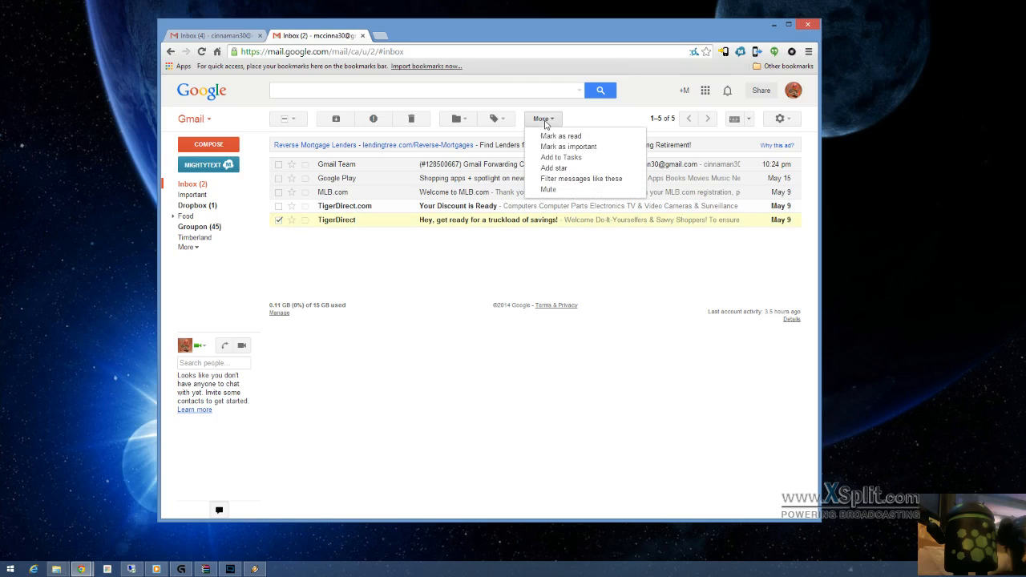
{"action": "left_click", "coordinate": [574, 179]}
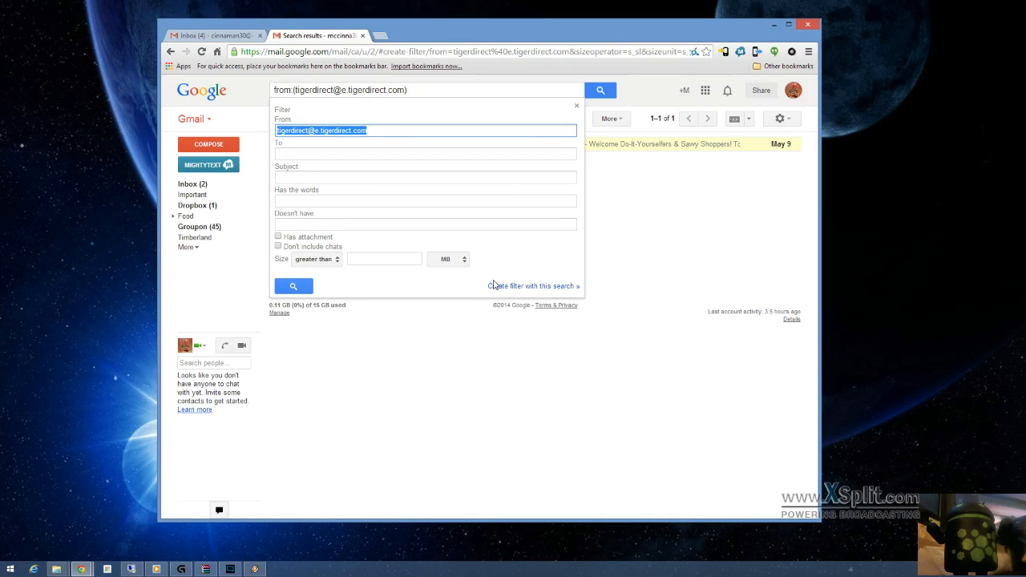
{"action": "left_click", "coordinate": [529, 290]}
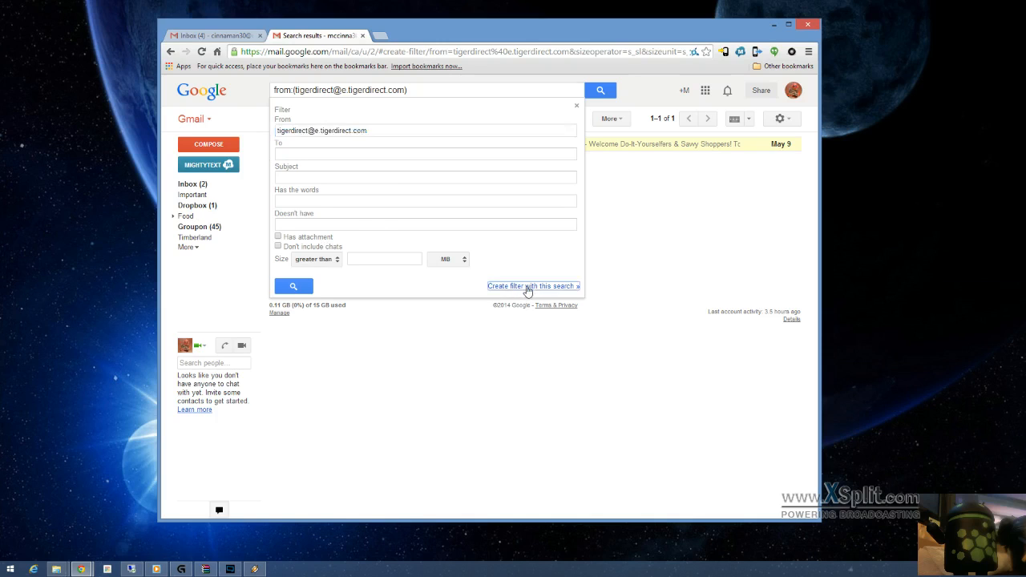
Create the filter so it skips the inbox and applies a new label named TigetDirect, including the matching conversation
{"action": "left_click", "coordinate": [280, 134]}
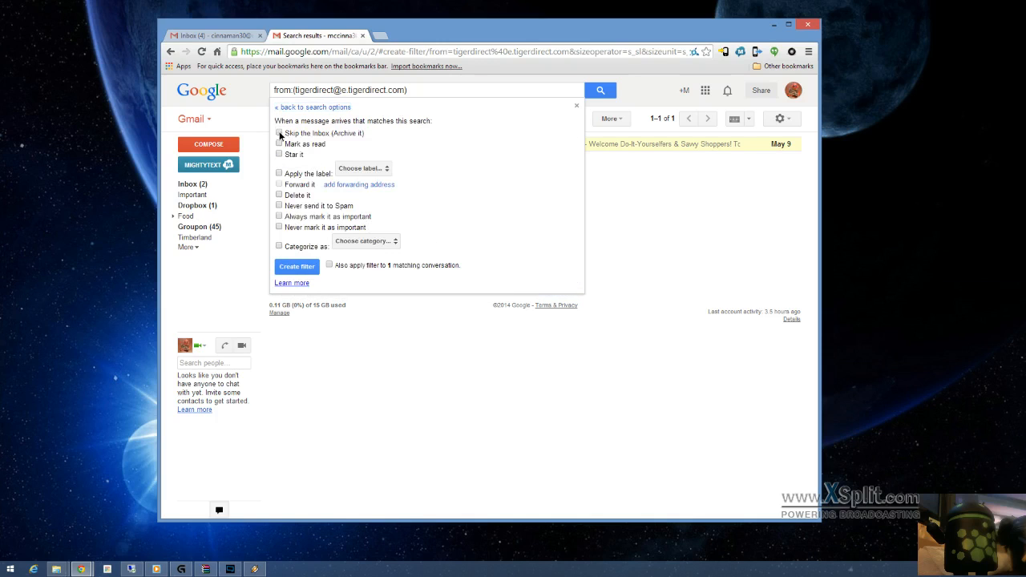
{"action": "left_click", "coordinate": [280, 174]}
{"action": "left_click", "coordinate": [372, 173]}
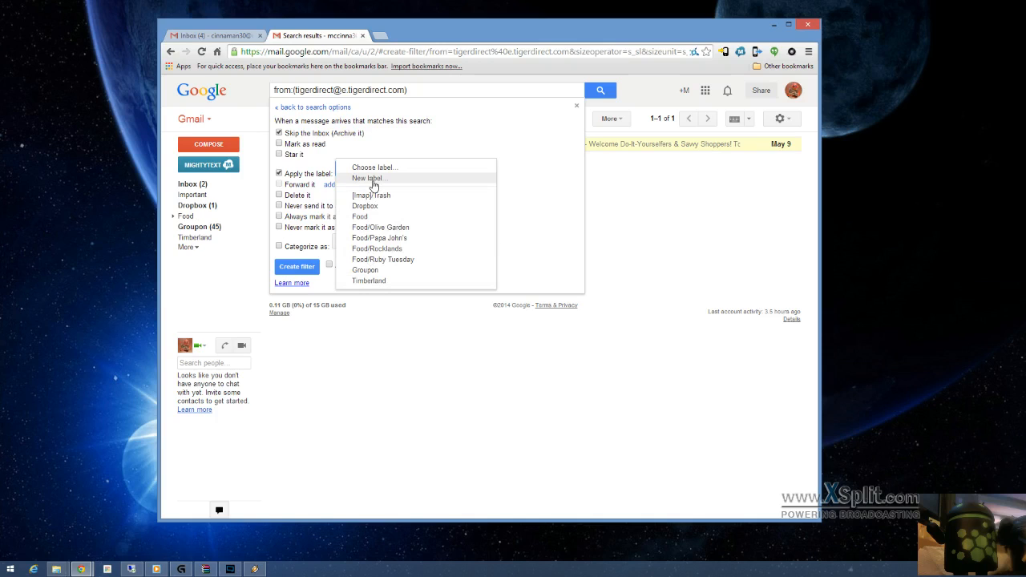
{"action": "left_click", "coordinate": [379, 180]}
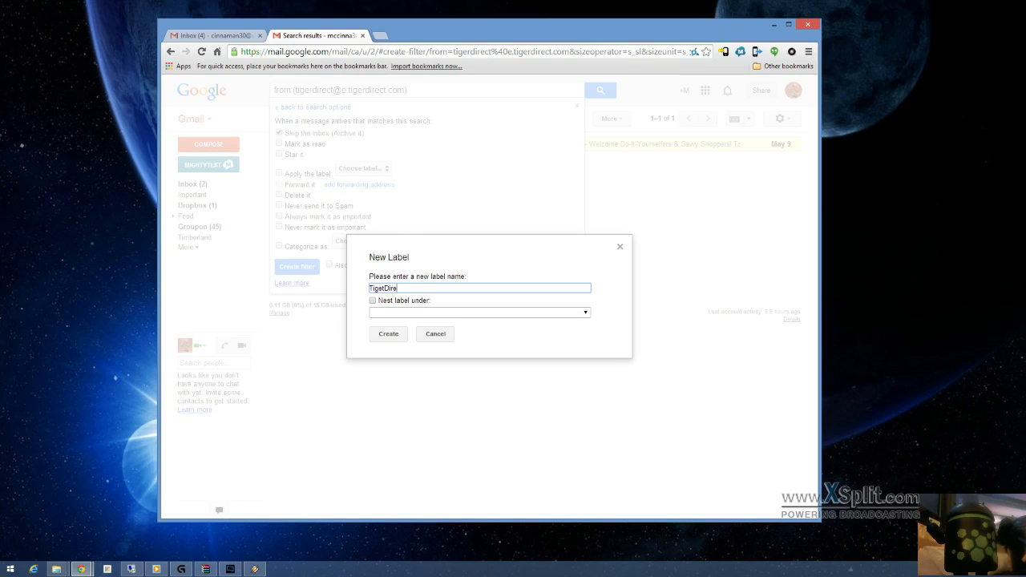
{"action": "left_click", "coordinate": [388, 333]}
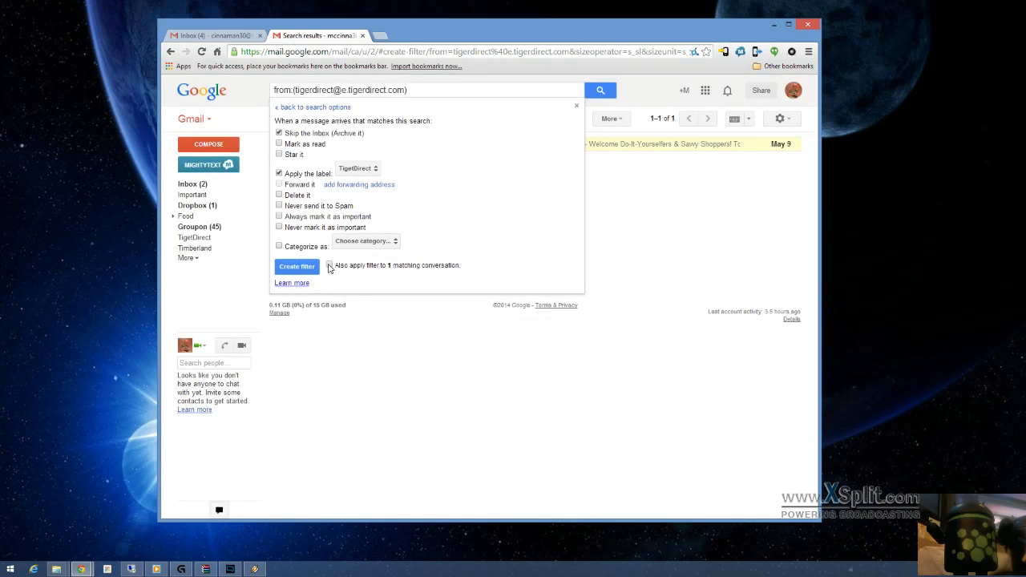
{"action": "left_click", "coordinate": [298, 267]}
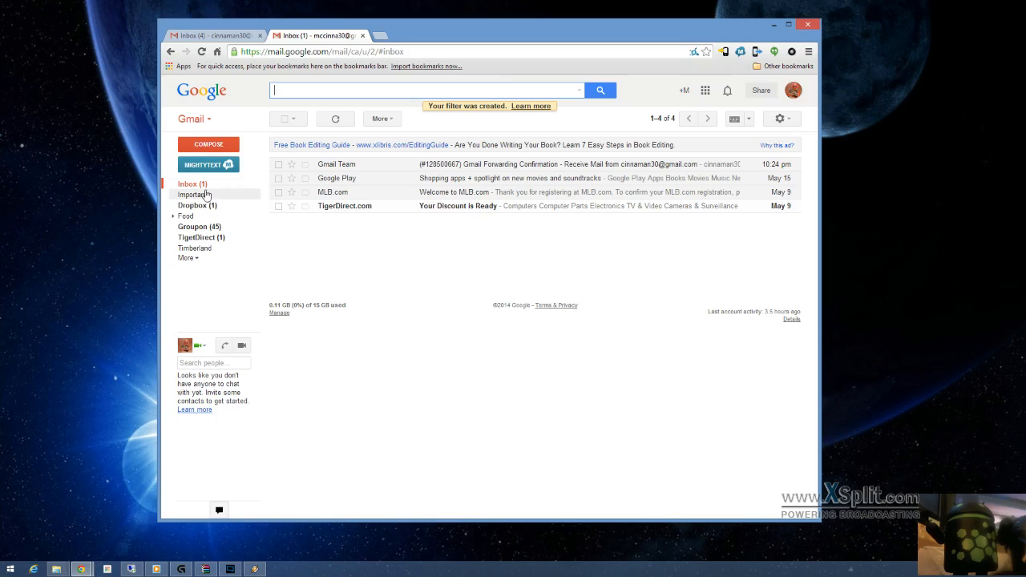
View the message filed under the TigetDirect label and the further actions available for it
{"action": "left_click", "coordinate": [199, 240]}
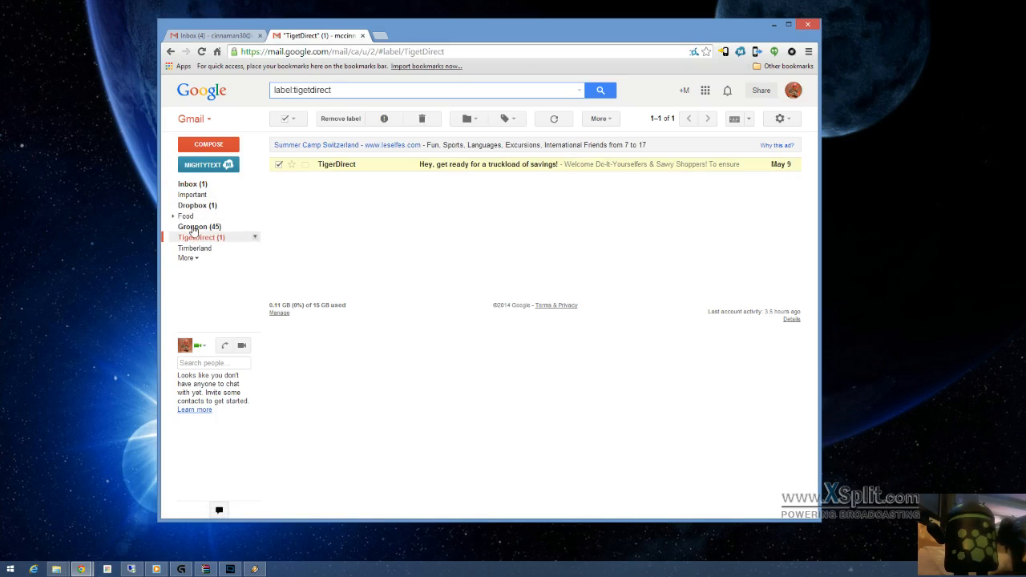
{"action": "left_click", "coordinate": [612, 122]}
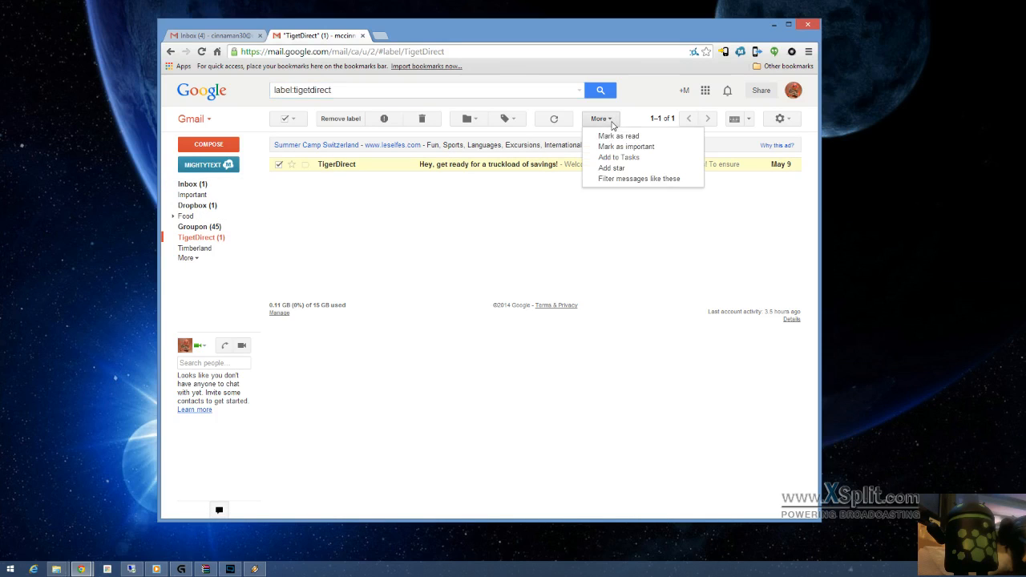
Open the mail settings and view the list of filters applied to incoming mail
{"action": "left_click", "coordinate": [779, 120]}
{"action": "left_click", "coordinate": [579, 236]}
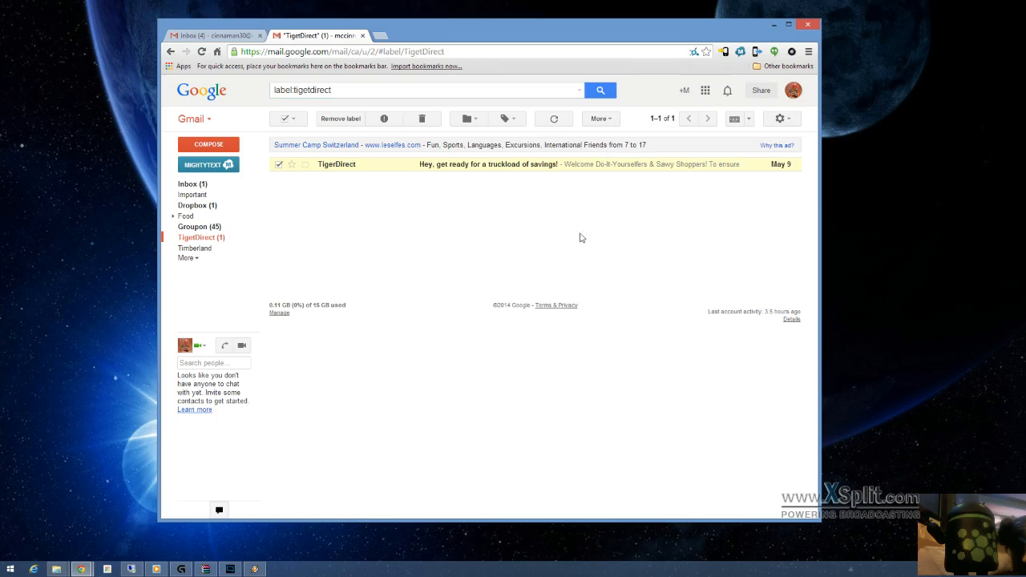
{"action": "left_click", "coordinate": [788, 121]}
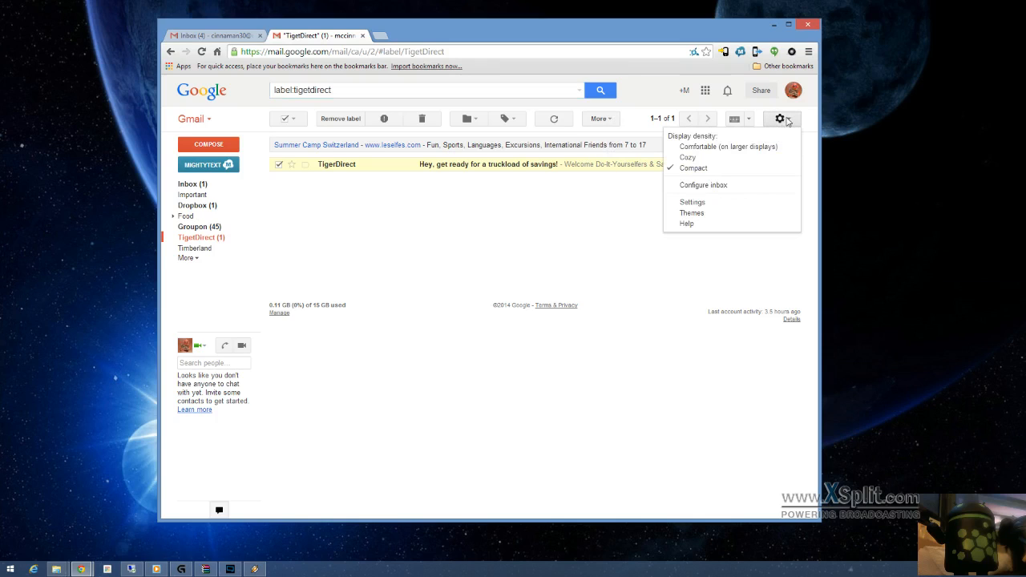
{"action": "left_click", "coordinate": [689, 207]}
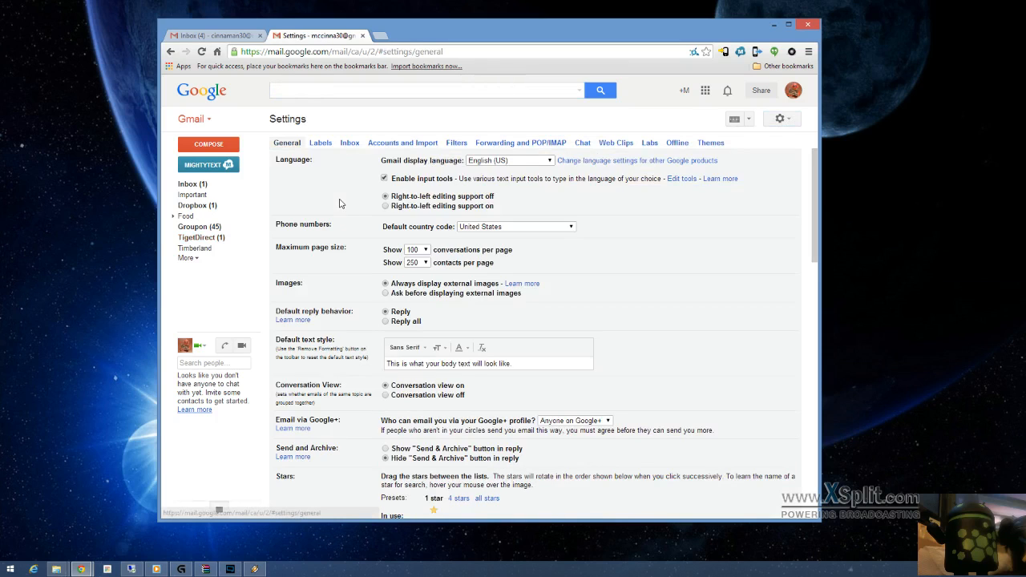
{"action": "left_click", "coordinate": [456, 143]}
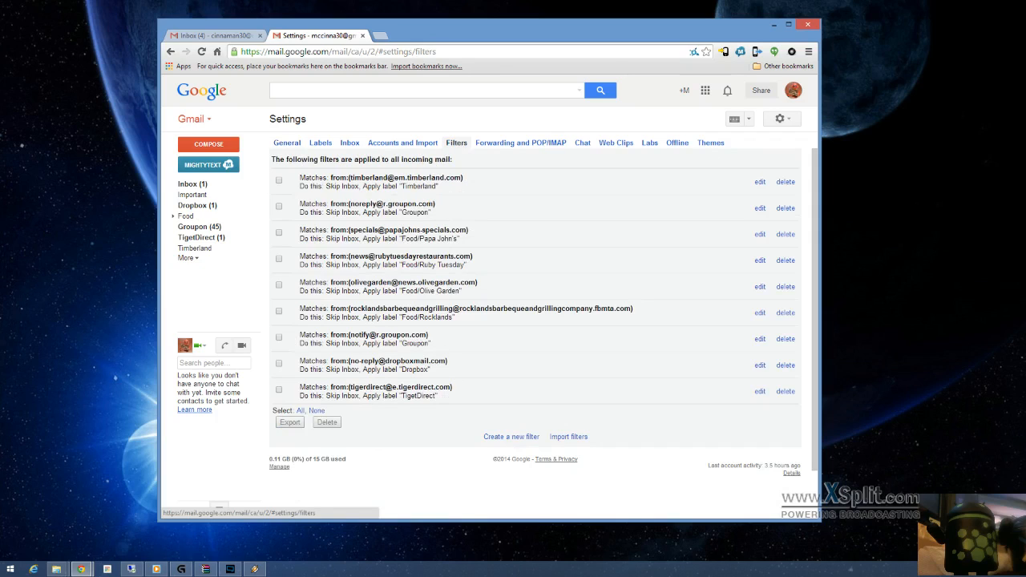
Review the criteria of the TigerDirect filter without changing them and return to the inbox
{"action": "left_click", "coordinate": [279, 390]}
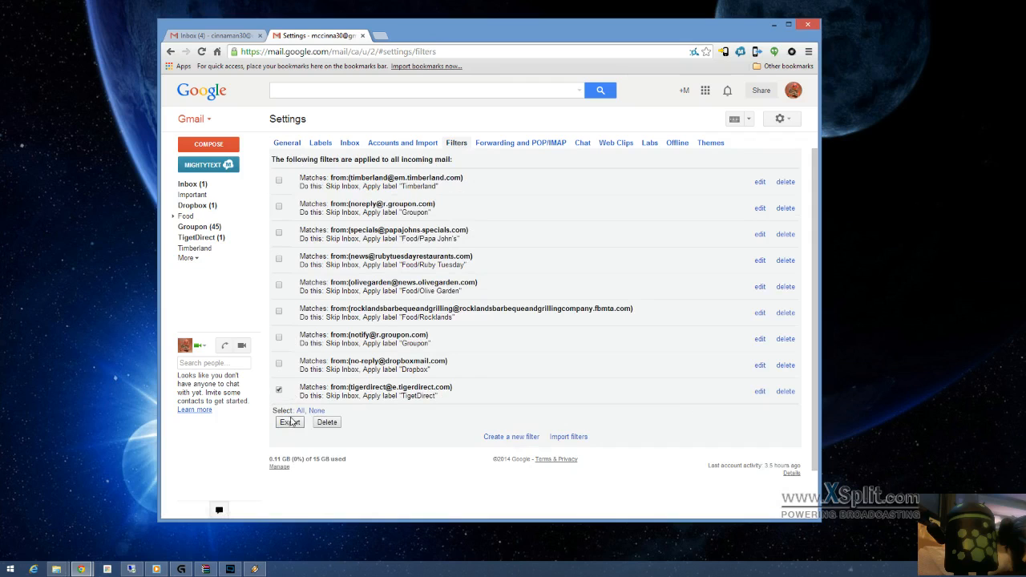
{"action": "left_click", "coordinate": [759, 392]}
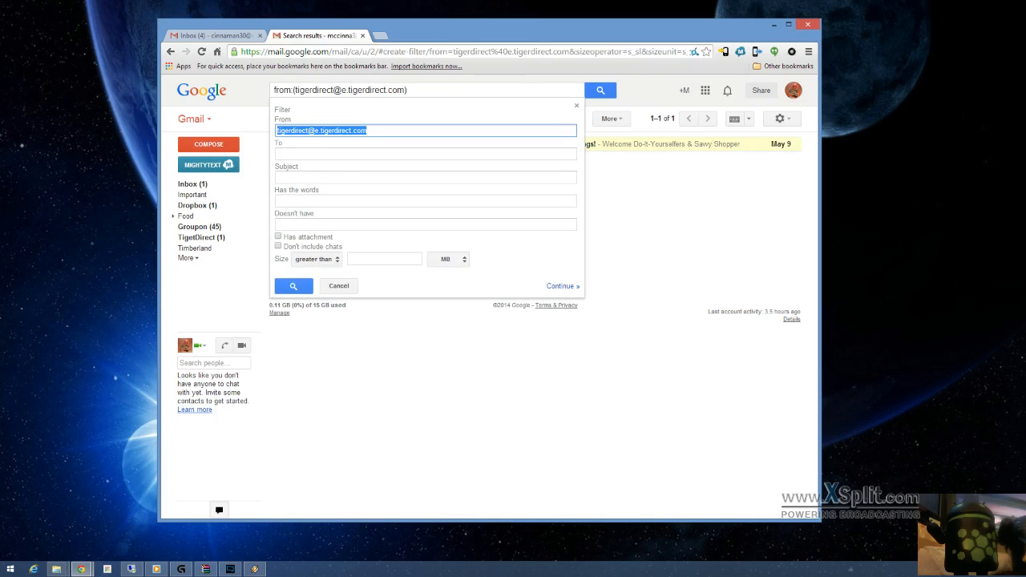
{"action": "left_click", "coordinate": [336, 290]}
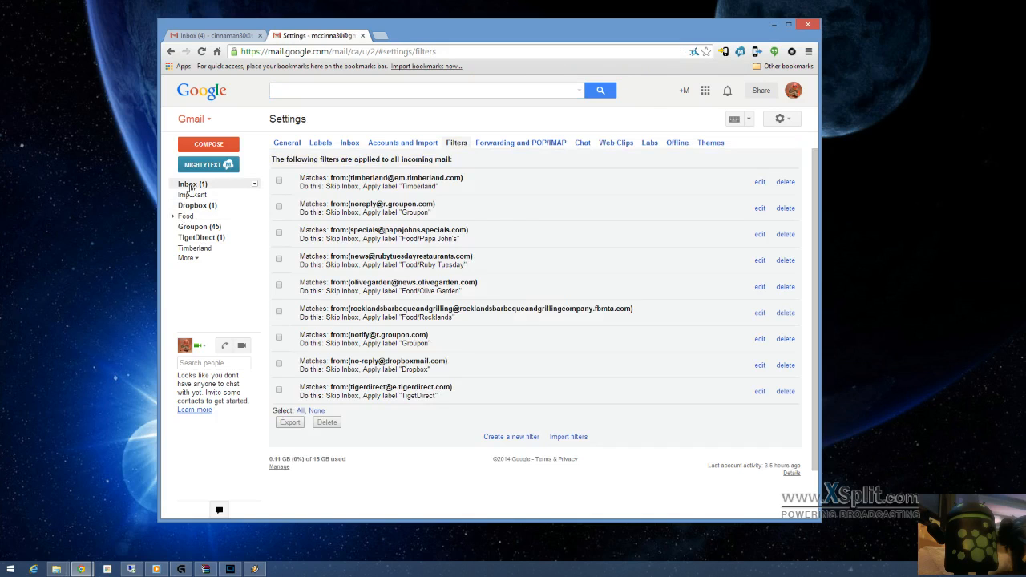
{"action": "left_click", "coordinate": [190, 186]}
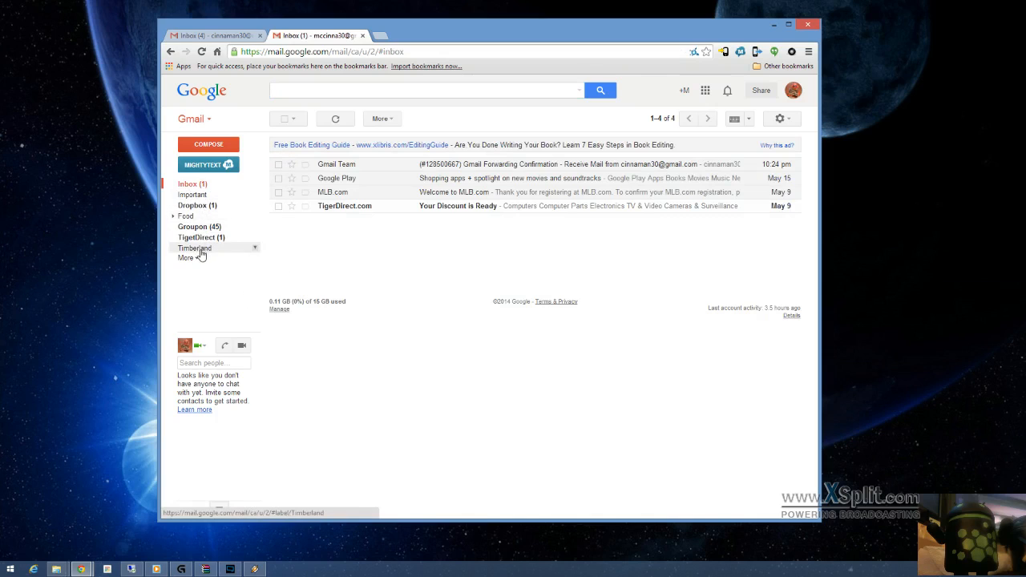
View the options available for the Timberland label and the sublabels nested under Food
{"action": "left_click_drag", "start_coordinate": [201, 250], "coordinate": [202, 228]}
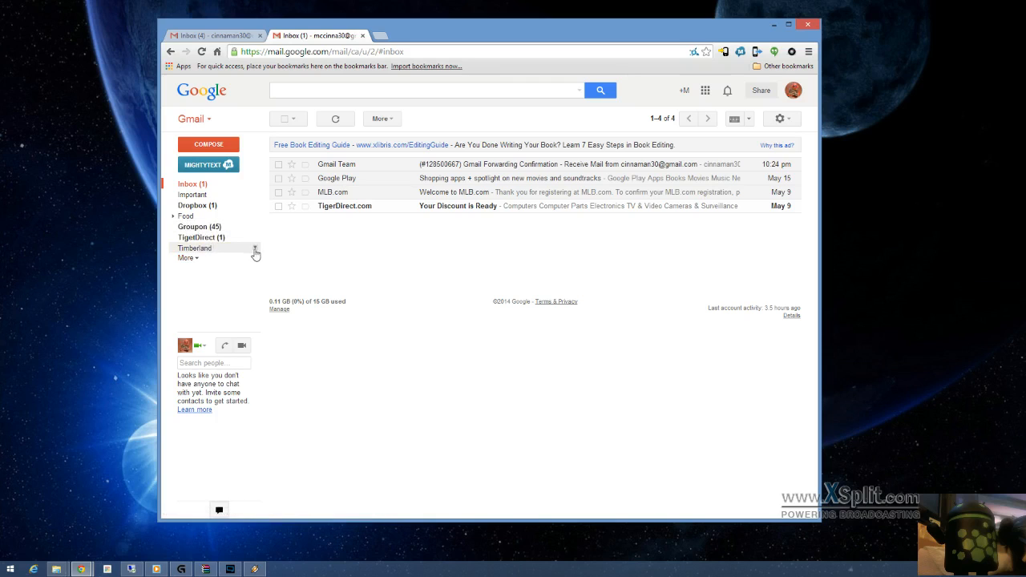
{"action": "left_click", "coordinate": [256, 249]}
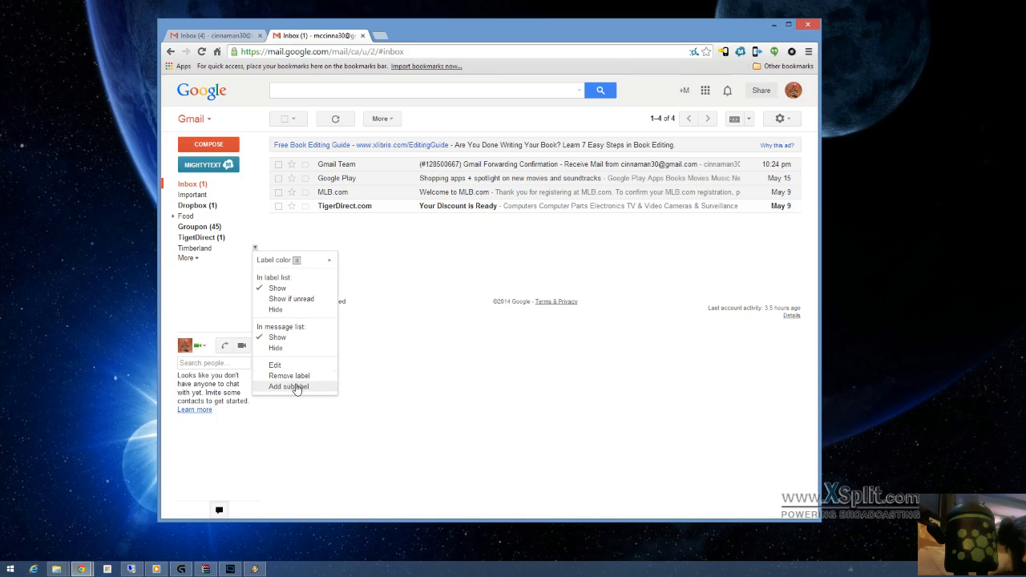
{"action": "left_click", "coordinate": [193, 287]}
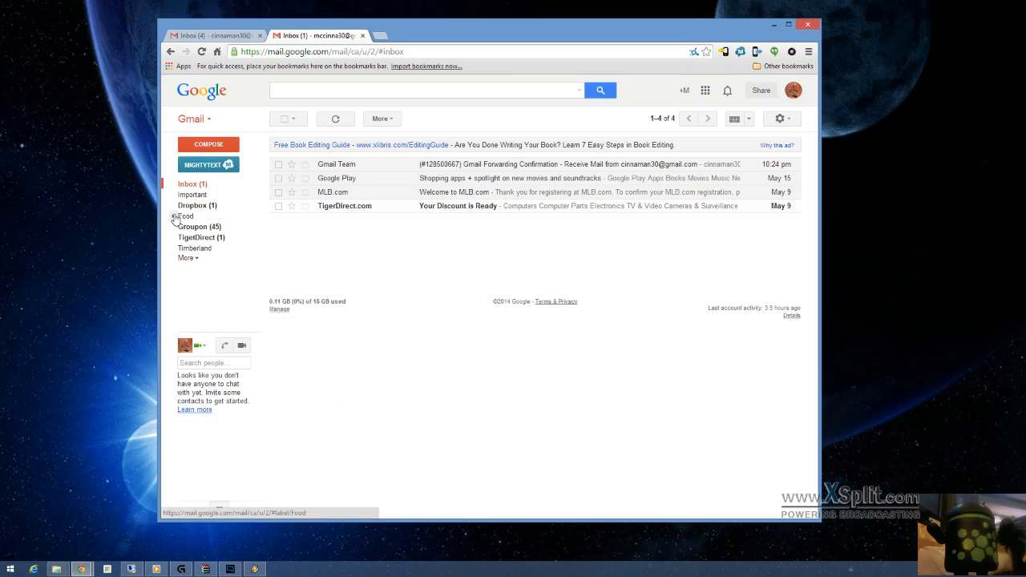
{"action": "left_click", "coordinate": [174, 218]}
{"action": "left_click", "coordinate": [173, 217]}
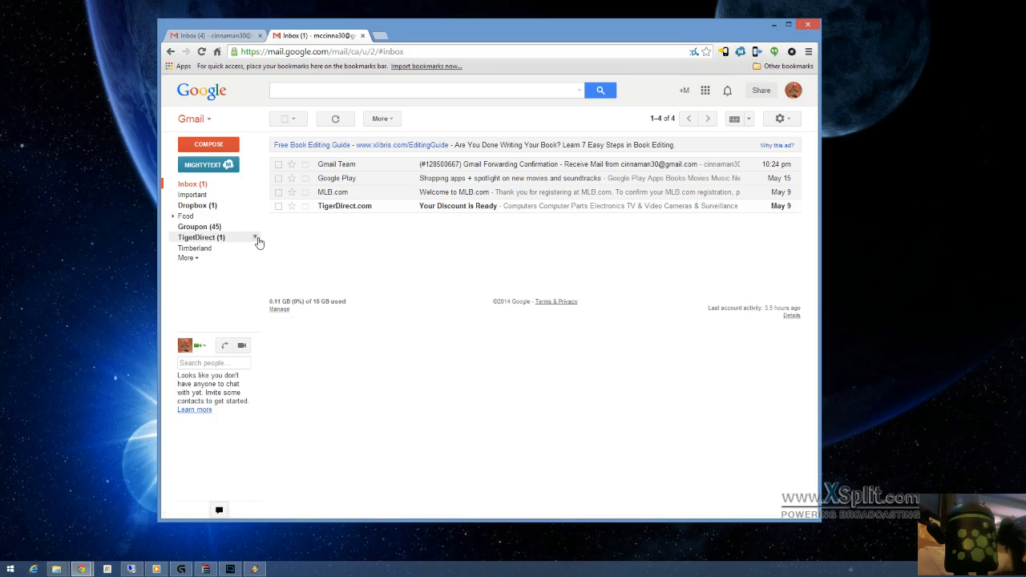
{"action": "left_click", "coordinate": [256, 239]}
{"action": "left_click", "coordinate": [275, 357]}
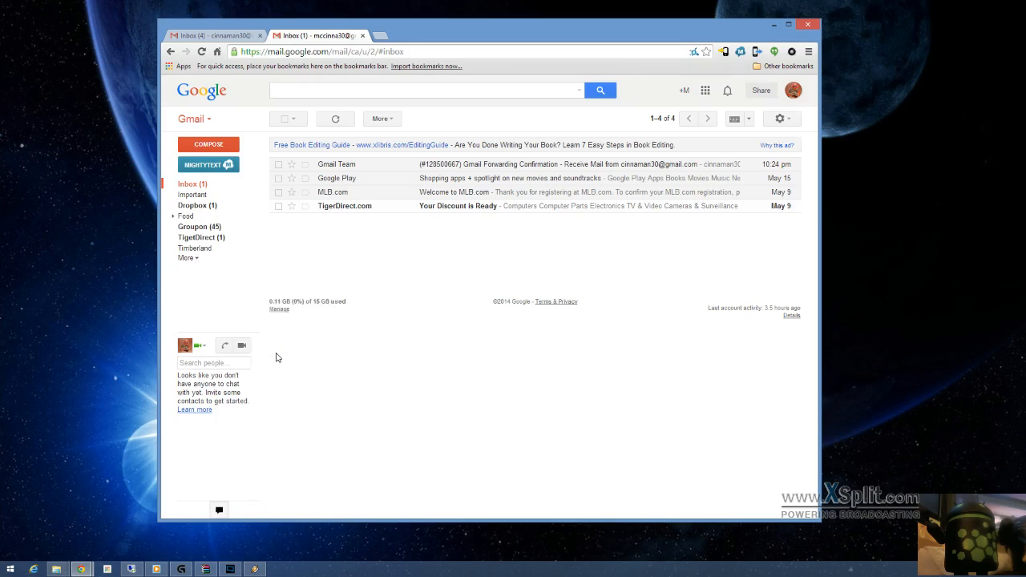
{"action": "left_click", "coordinate": [374, 303]}
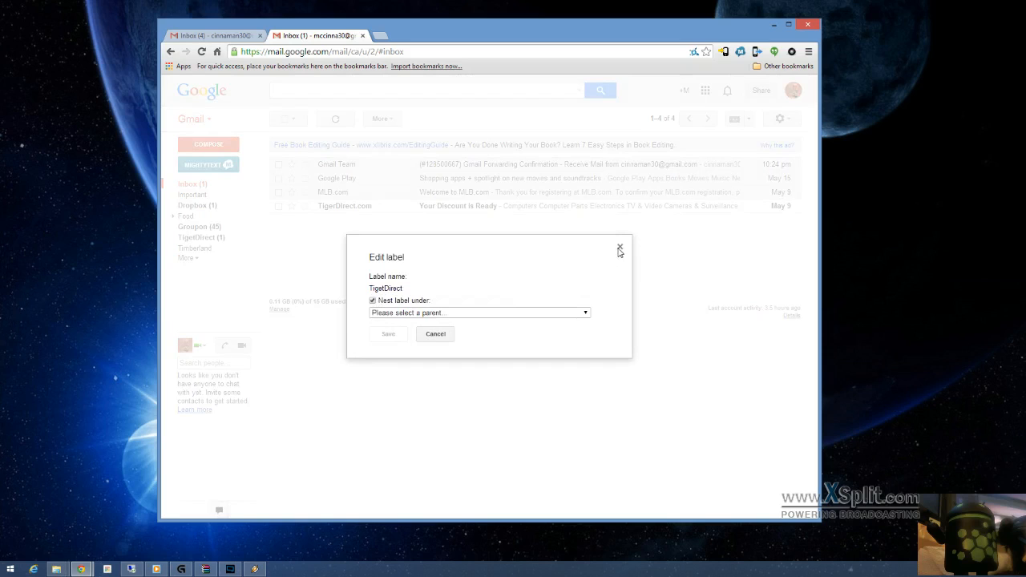
{"action": "left_click", "coordinate": [619, 247]}
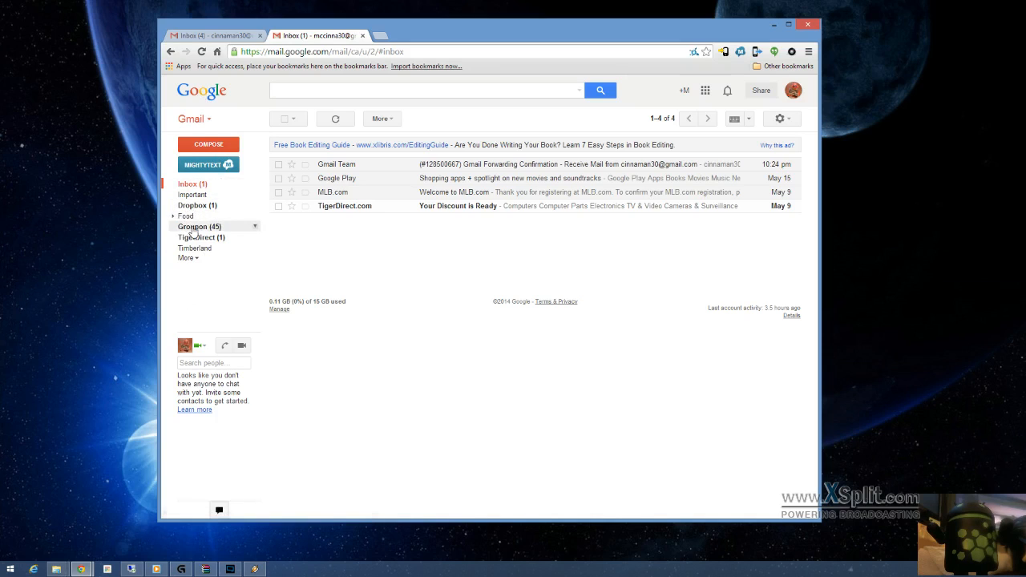
Examine the Food label's sublabels and its display, editing and sublabel options
{"action": "left_click", "coordinate": [173, 217]}
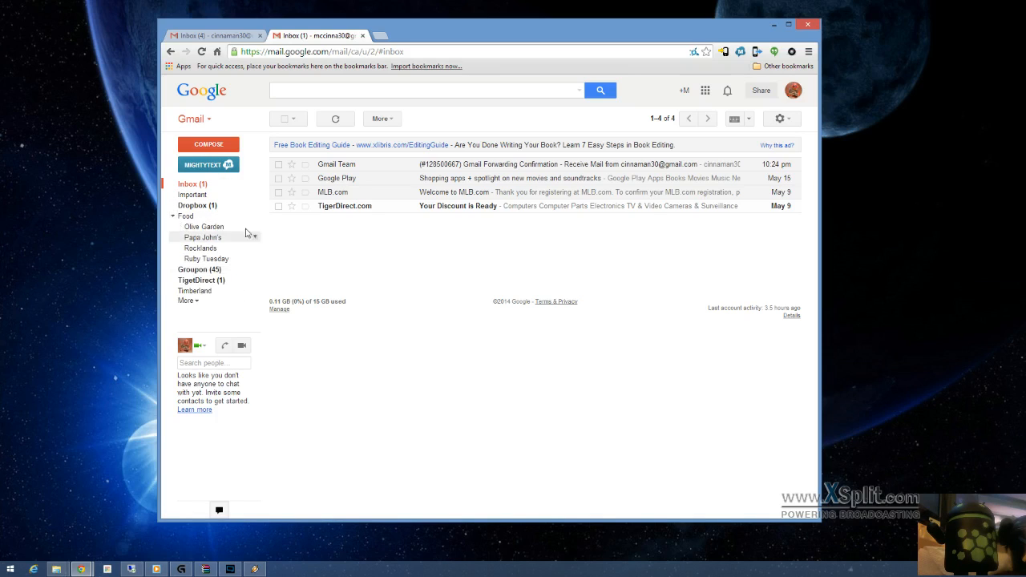
{"action": "left_click", "coordinate": [174, 218]}
{"action": "left_click", "coordinate": [254, 216]}
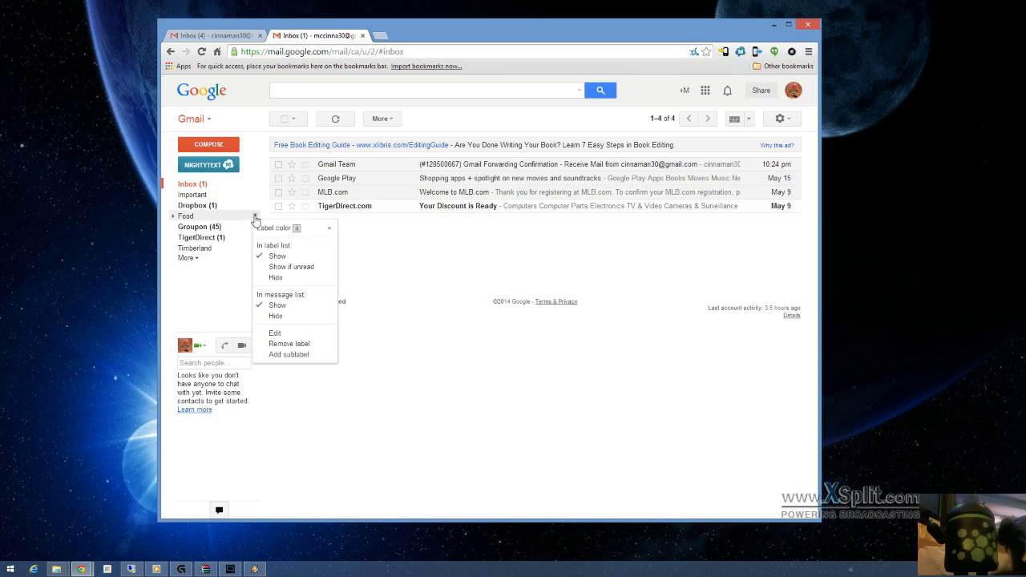
{"action": "left_click", "coordinate": [201, 287]}
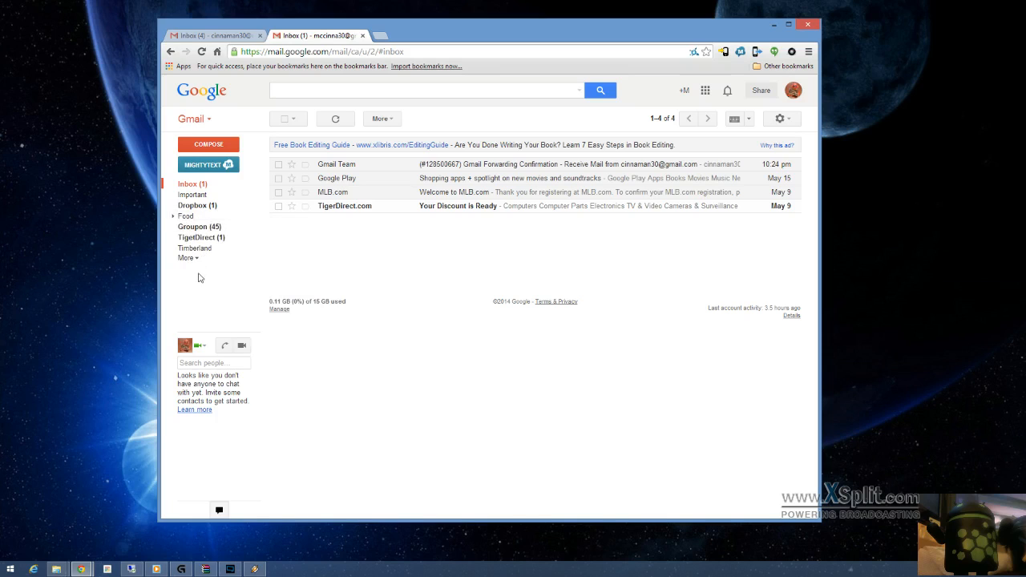
{"action": "left_click", "coordinate": [172, 217]}
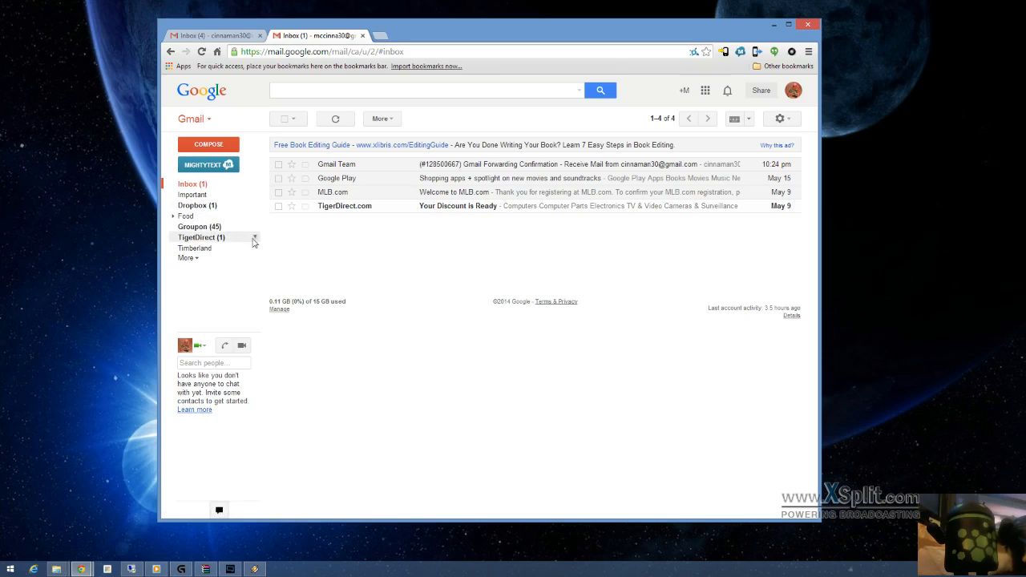
Create a new top-level label named Generic
{"action": "left_click", "coordinate": [196, 258]}
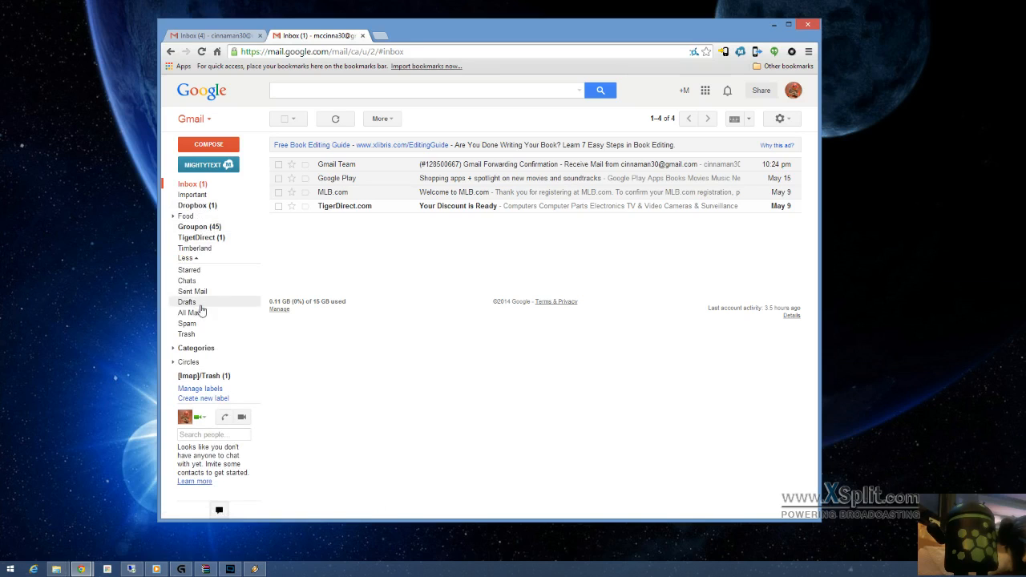
{"action": "left_click", "coordinate": [207, 398]}
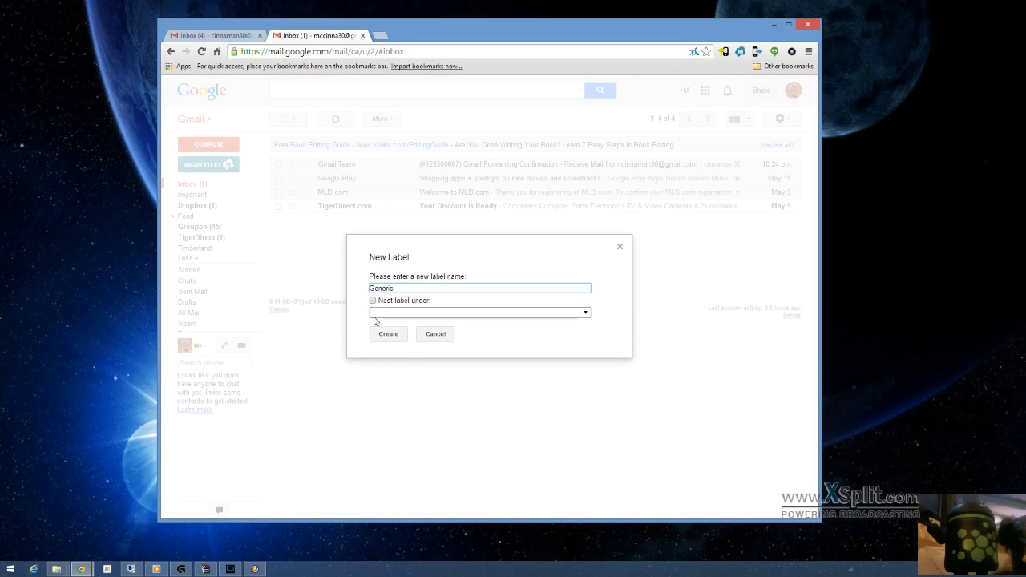
{"action": "left_click", "coordinate": [390, 333]}
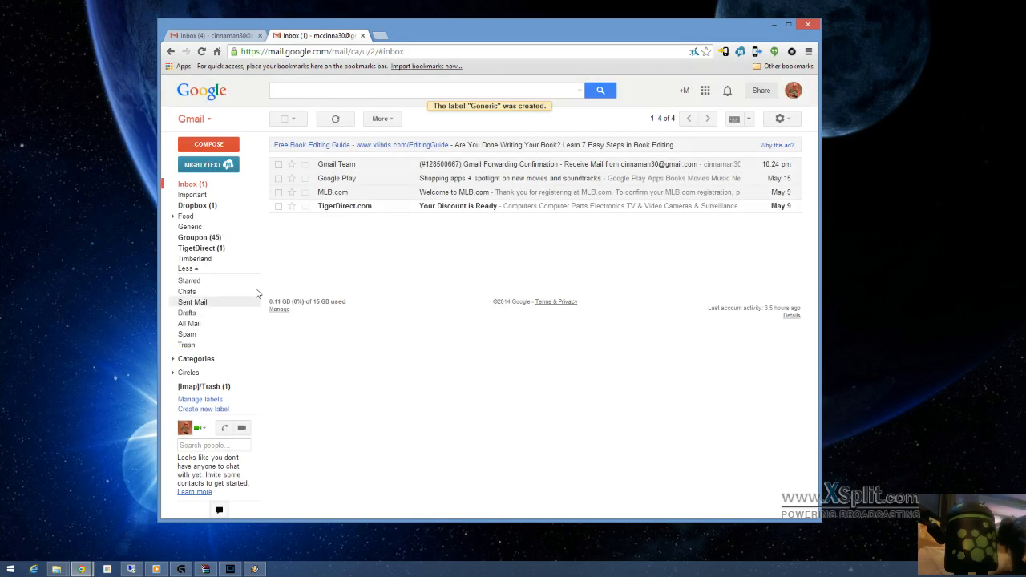
{"action": "left_click", "coordinate": [192, 269]}
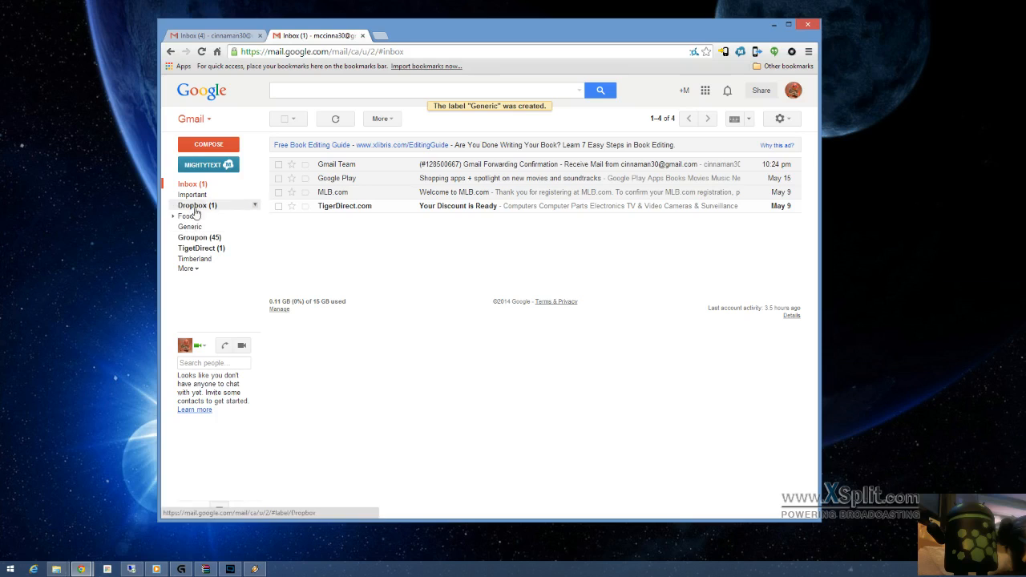
Nest the Dropbox label under Generic and expand Generic in the label list
{"action": "left_click", "coordinate": [255, 206]}
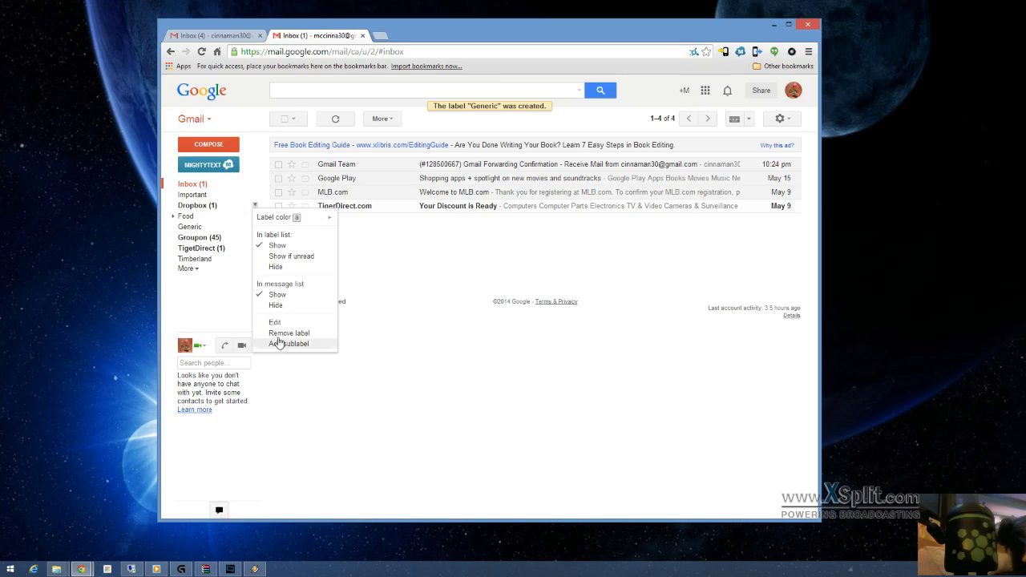
{"action": "left_click", "coordinate": [274, 322]}
{"action": "left_click", "coordinate": [373, 301]}
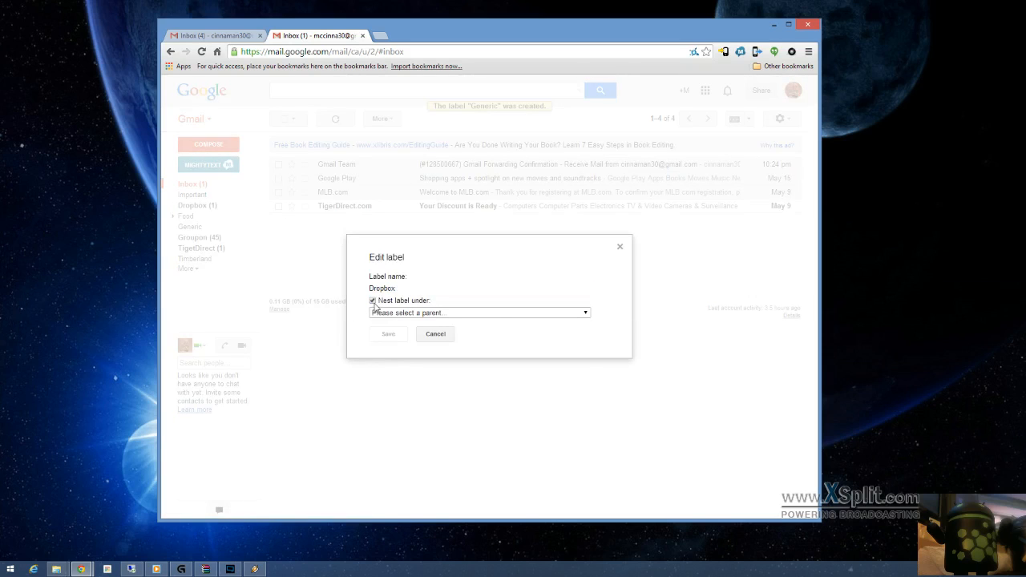
{"action": "left_click", "coordinate": [375, 312]}
{"action": "left_click", "coordinate": [387, 385]}
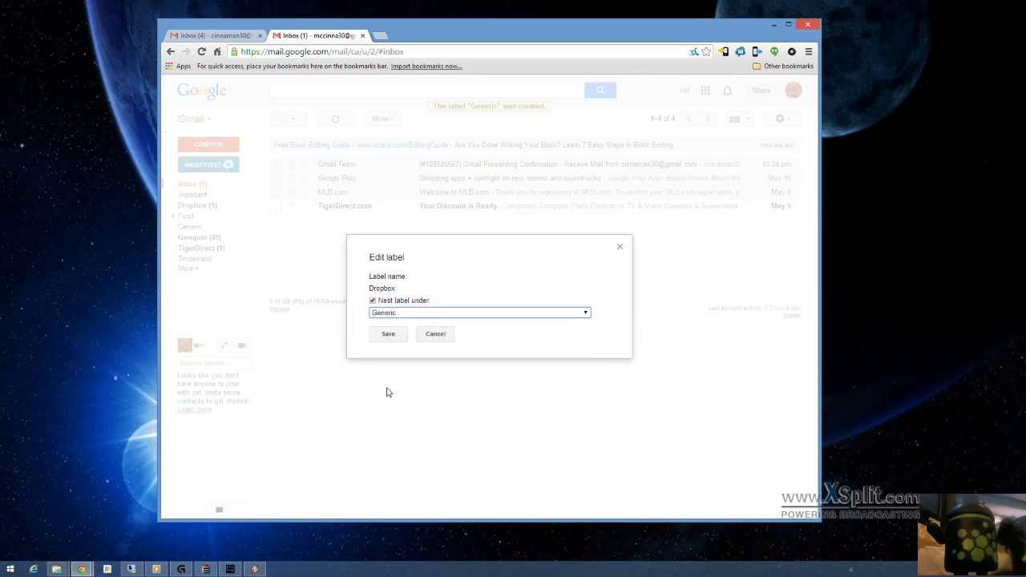
{"action": "left_click", "coordinate": [388, 333]}
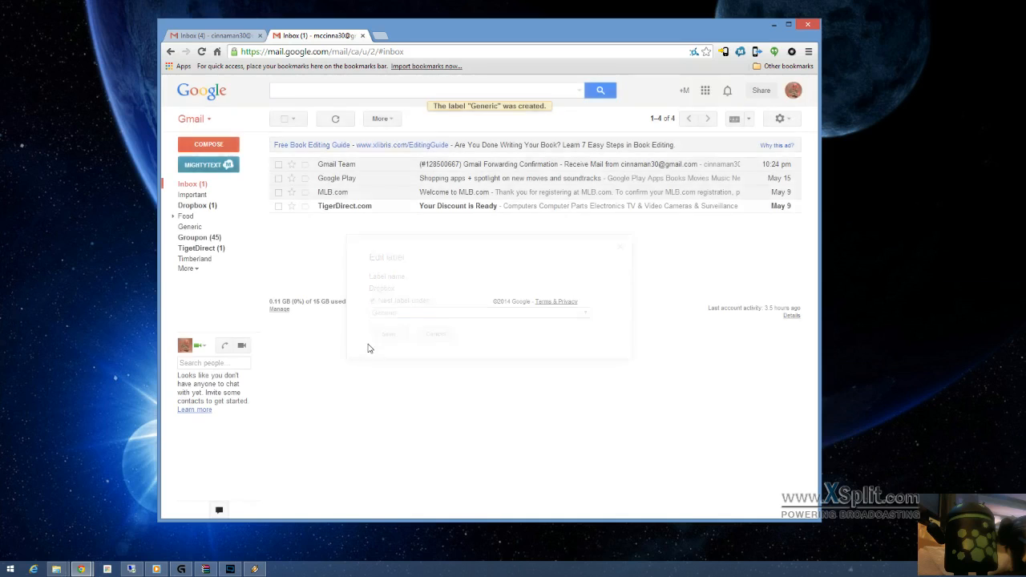
{"action": "left_click", "coordinate": [173, 216]}
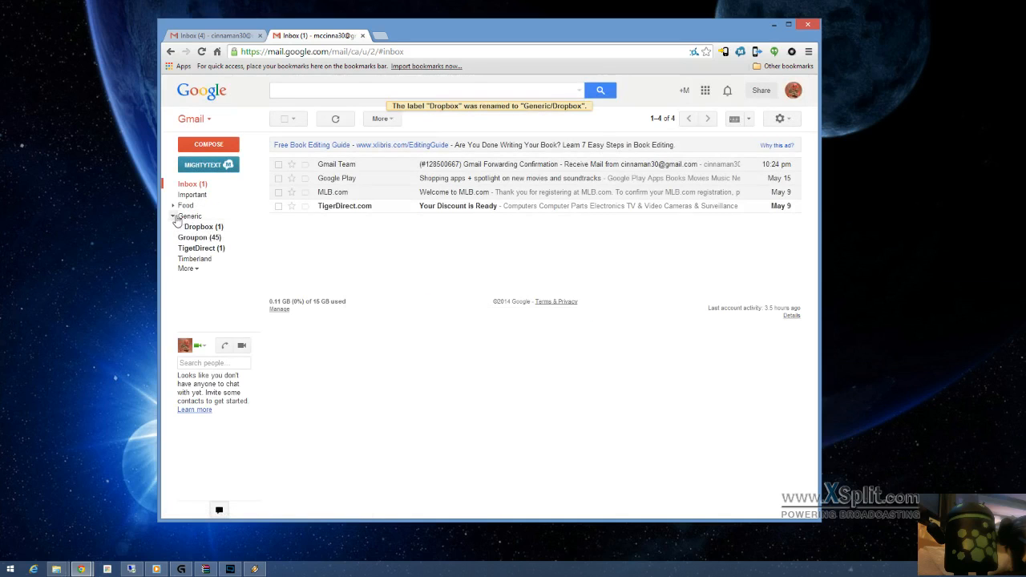
Nest the TigetDirect label under the Generic label
{"action": "left_click", "coordinate": [255, 249]}
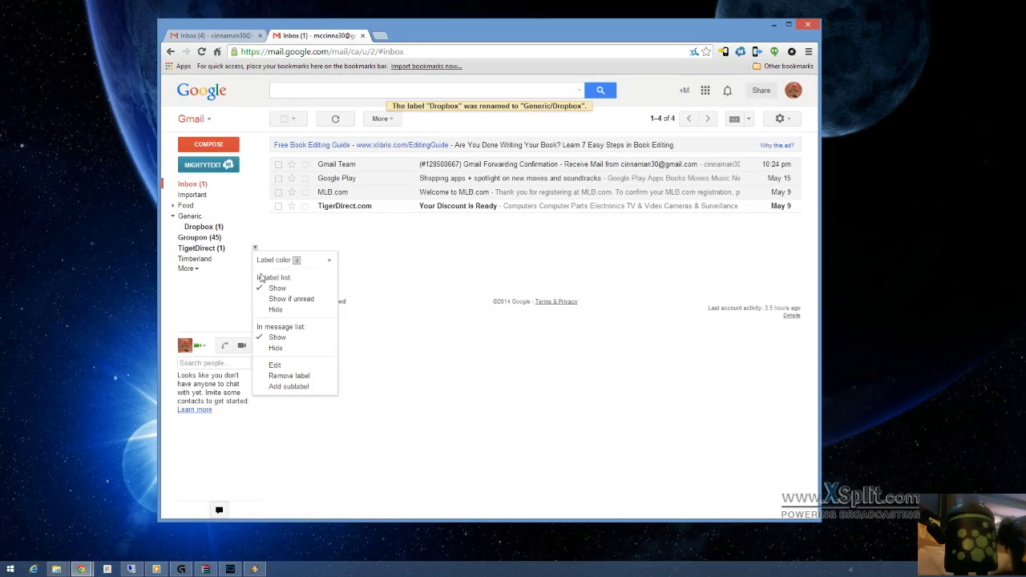
{"action": "left_click", "coordinate": [277, 366]}
{"action": "left_click", "coordinate": [372, 301]}
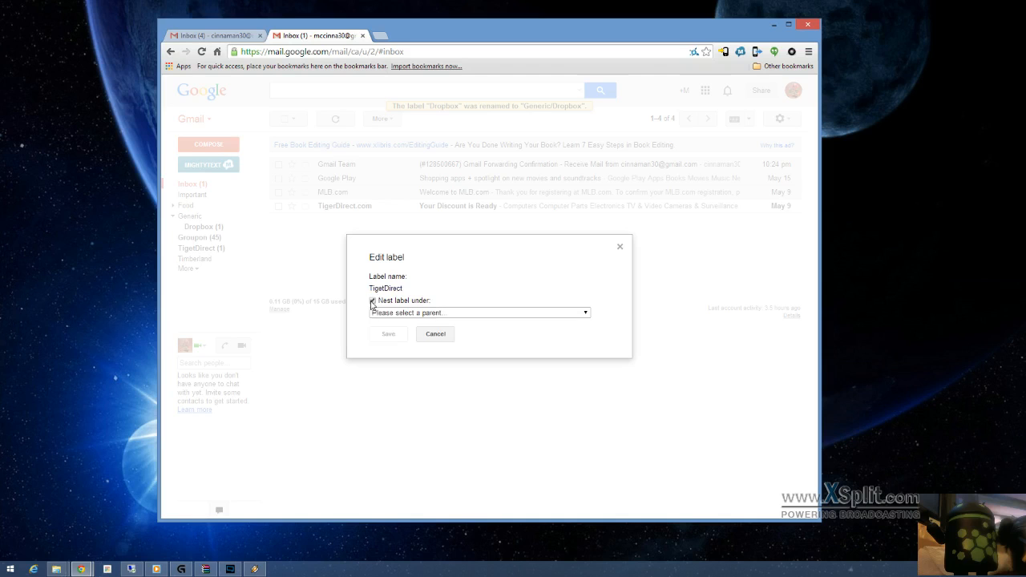
{"action": "left_click", "coordinate": [457, 313]}
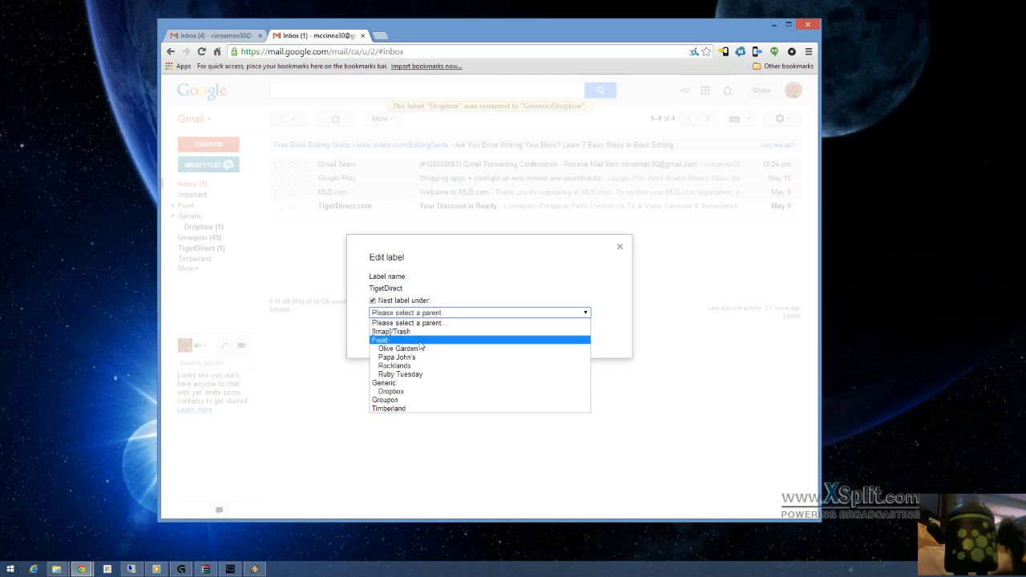
{"action": "left_click", "coordinate": [397, 382]}
{"action": "left_click", "coordinate": [386, 340]}
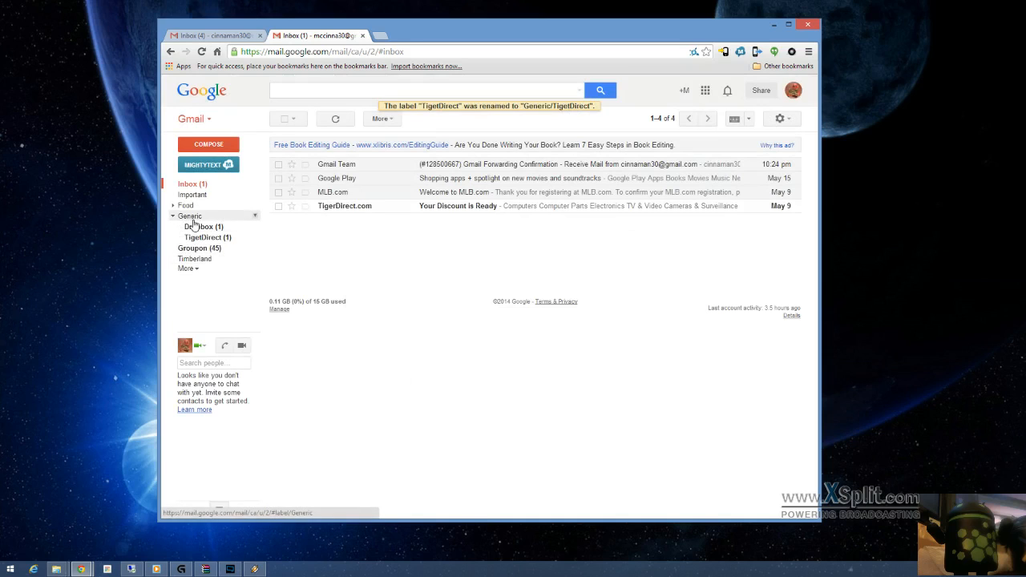
Add a sublabel named newegg under the Generic label
{"action": "left_click", "coordinate": [255, 217]}
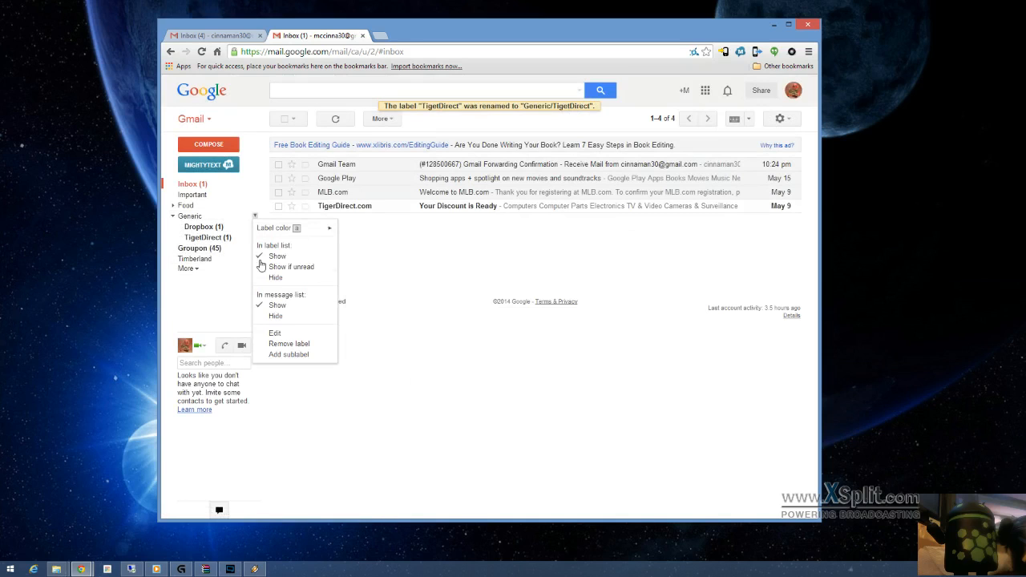
{"action": "left_click", "coordinate": [291, 356]}
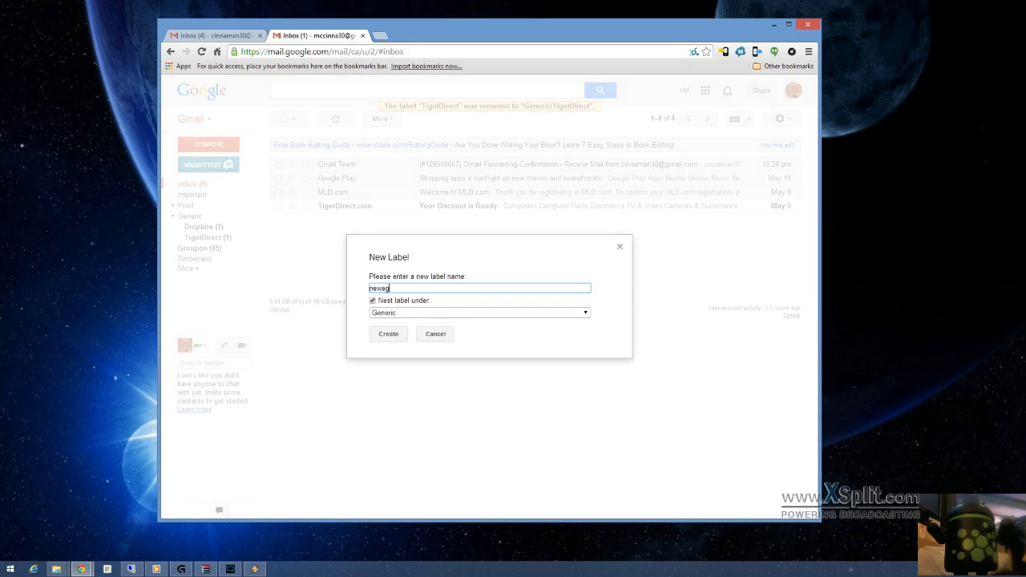
{"action": "left_click", "coordinate": [385, 338]}
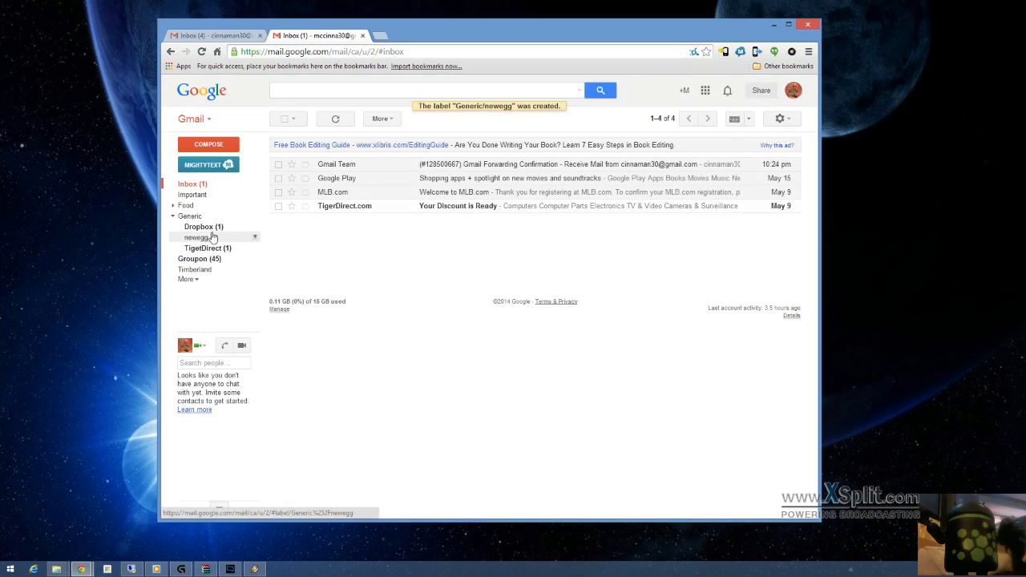
Remove the newegg sublabel from the Generic label and confirm its deletion
{"action": "left_click", "coordinate": [255, 238]}
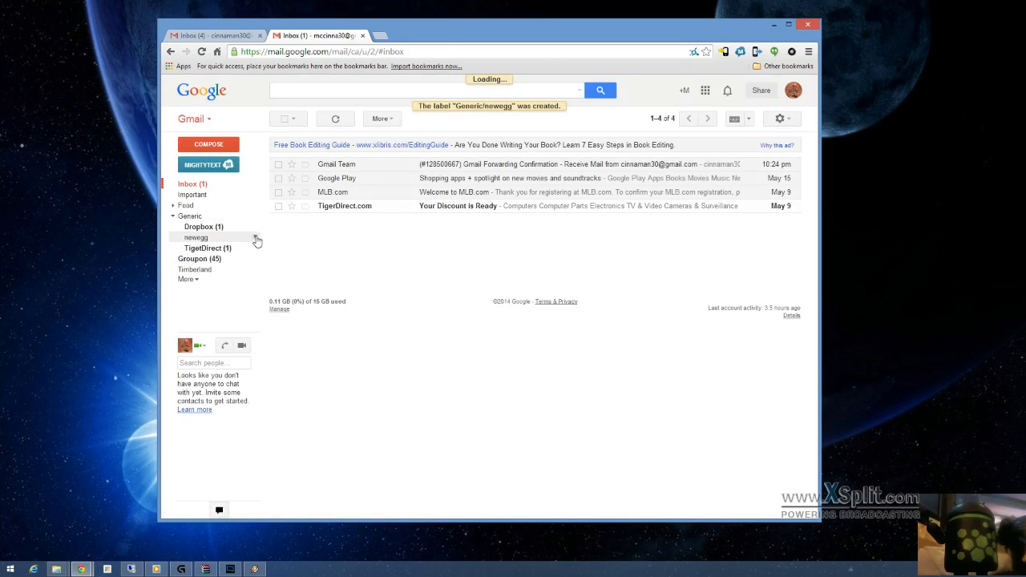
{"action": "left_click", "coordinate": [255, 238]}
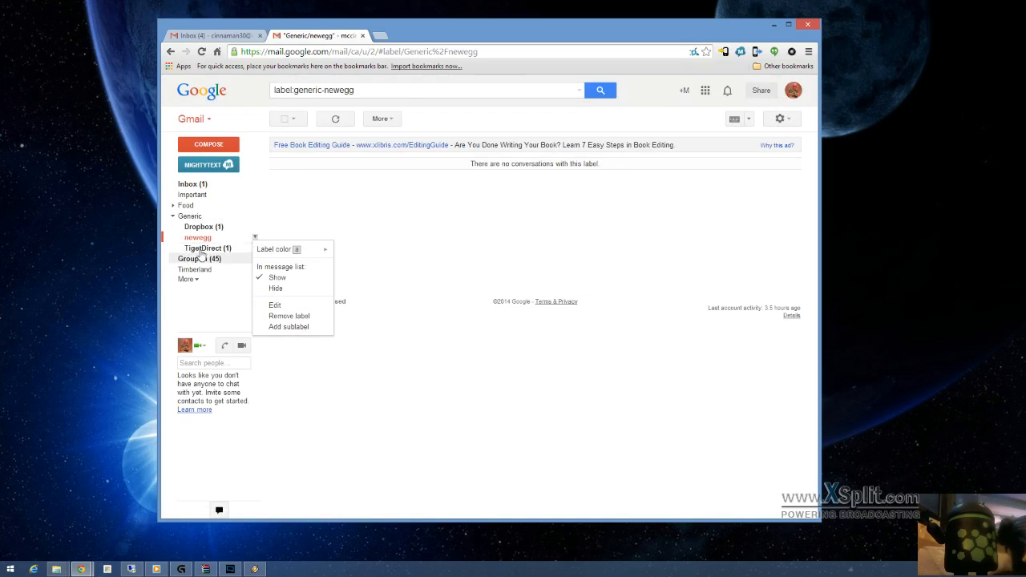
{"action": "left_click", "coordinate": [292, 317]}
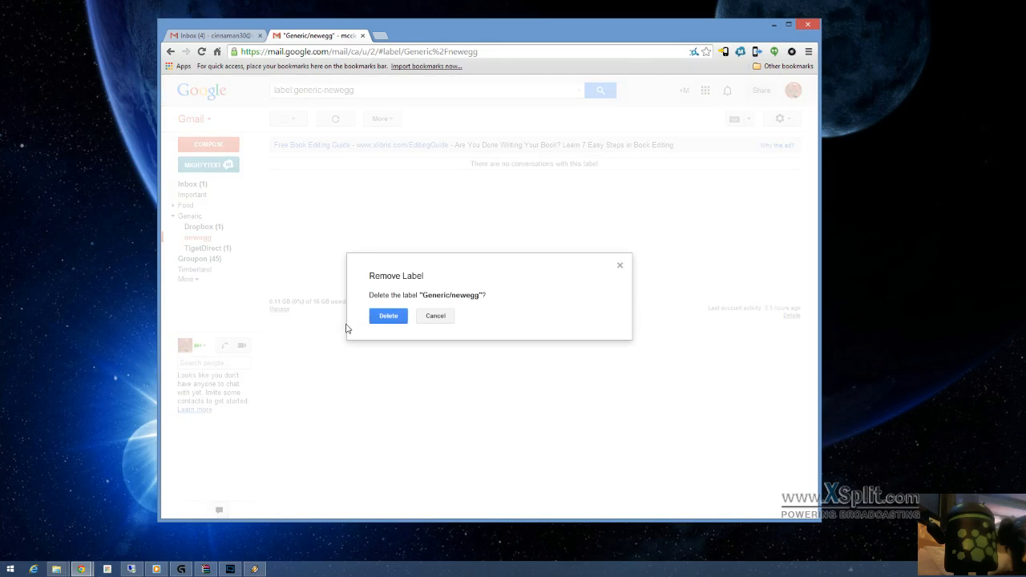
{"action": "left_click", "coordinate": [388, 316]}
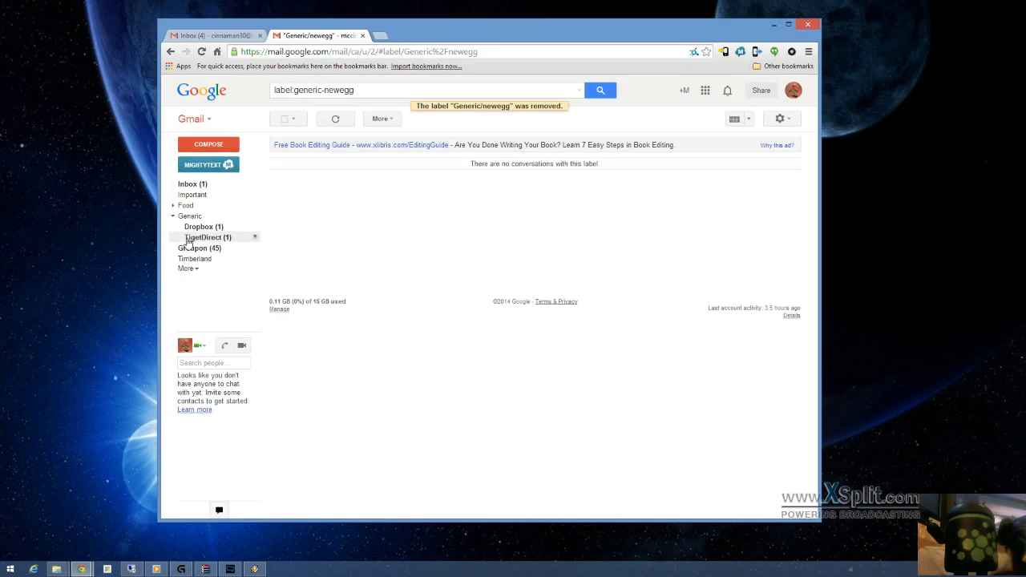
Set the Dropbox label's color to blue, and open the Dropbox message about the Terms of Service and Privacy Policy updates
{"action": "left_click", "coordinate": [256, 229]}
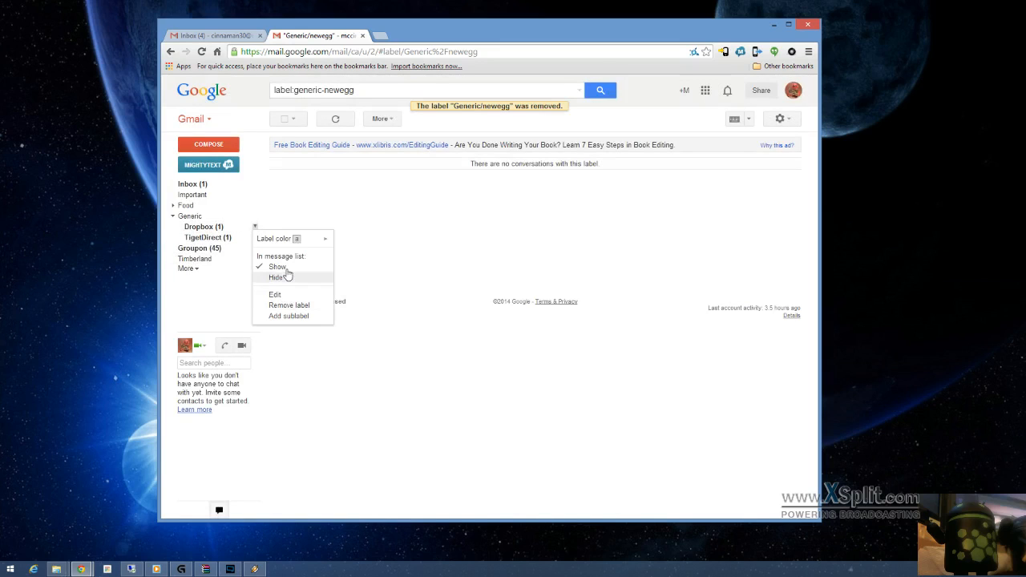
{"action": "mouse_move", "coordinate": [323, 243]}
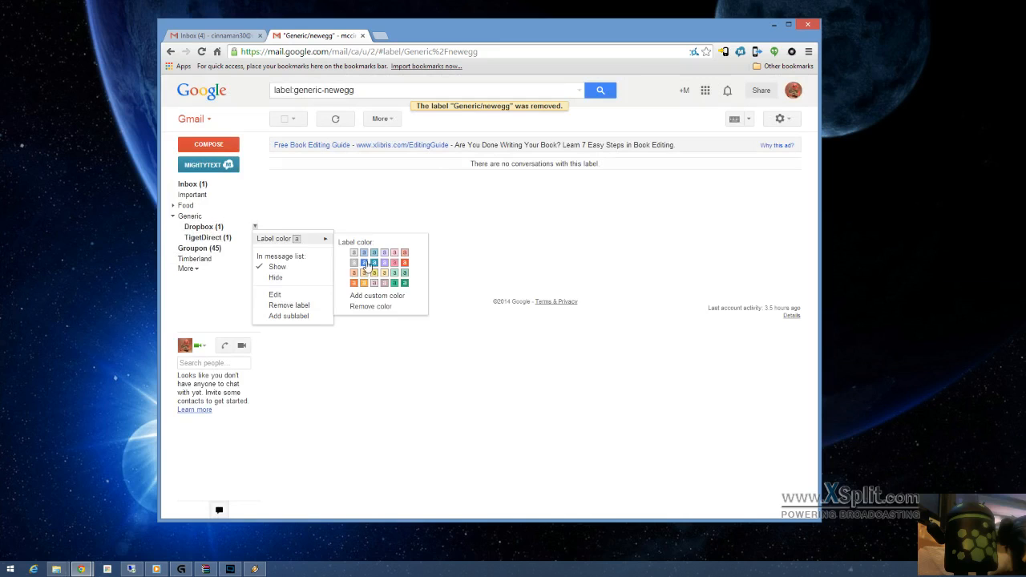
{"action": "left_click", "coordinate": [364, 263]}
{"action": "left_click", "coordinate": [198, 227]}
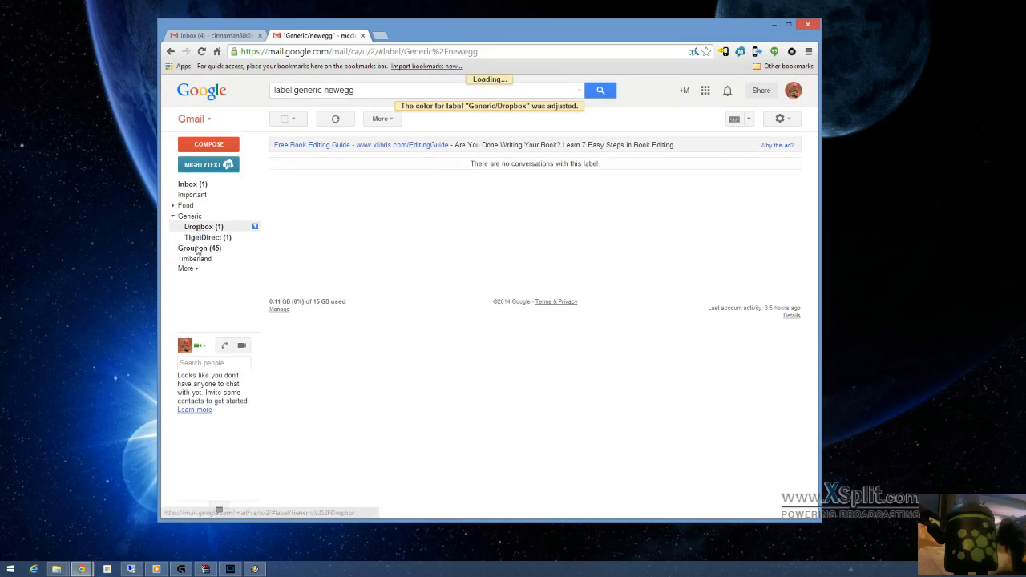
{"action": "left_click", "coordinate": [334, 166]}
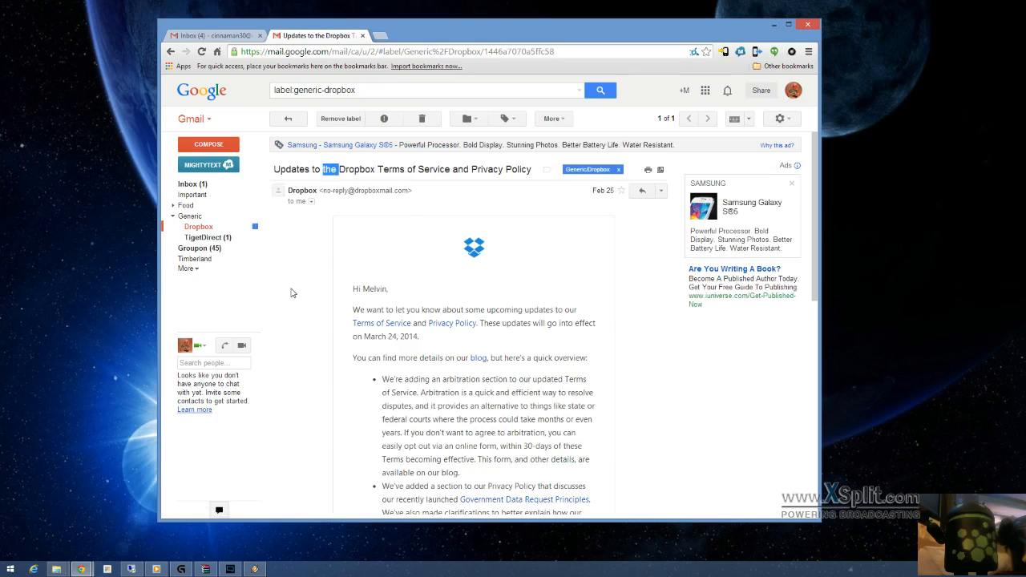
Return to the Dropbox label's message list and mark its Terms of Service message as unread
{"action": "left_click", "coordinate": [200, 228]}
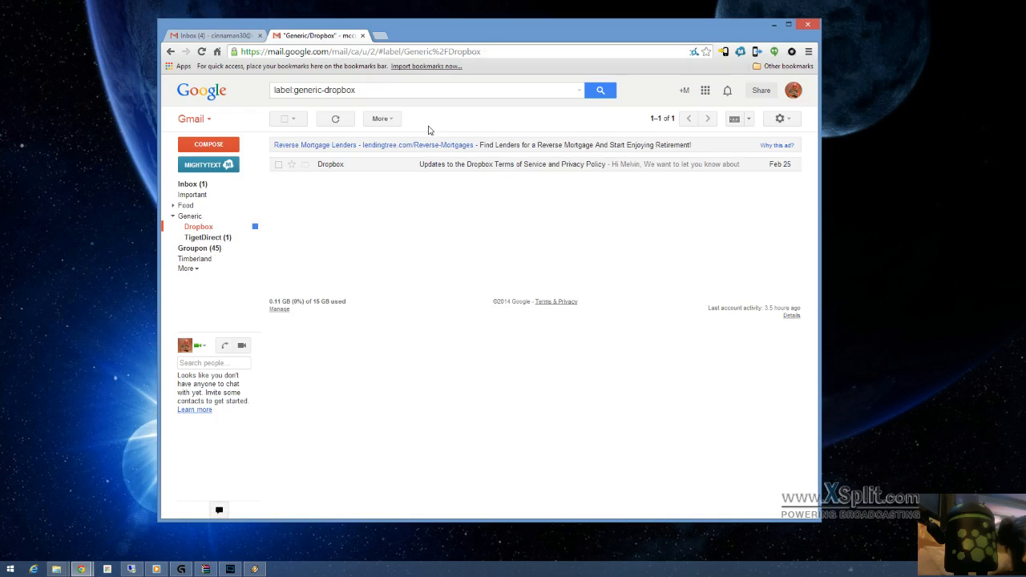
{"action": "left_click", "coordinate": [386, 119]}
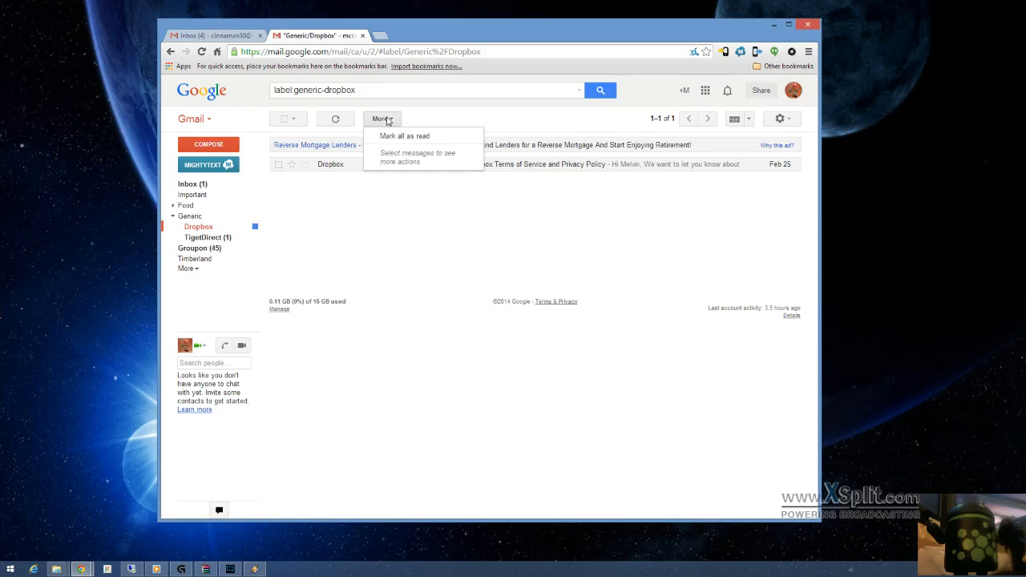
{"action": "left_click", "coordinate": [369, 220]}
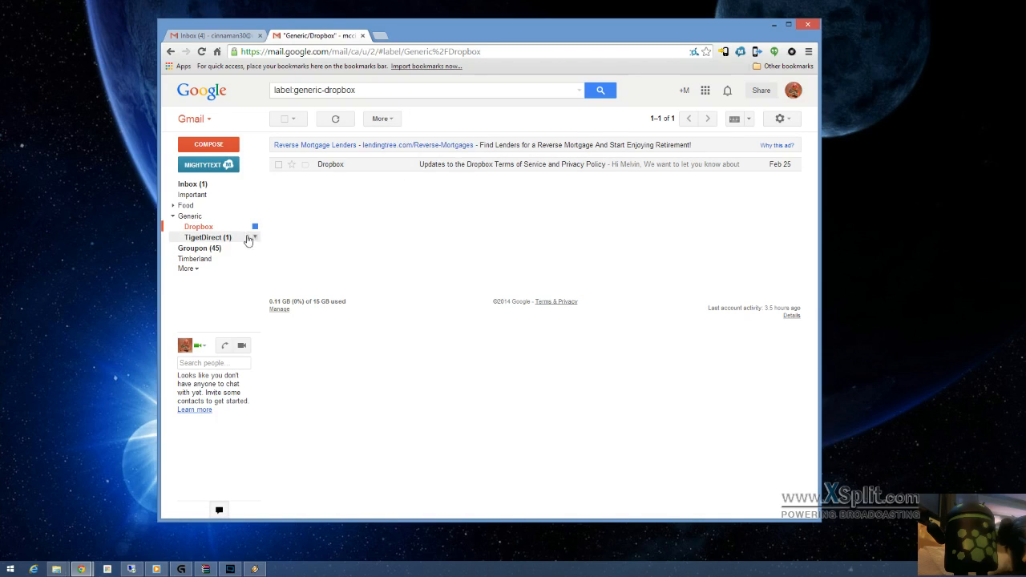
{"action": "left_click", "coordinate": [278, 166]}
{"action": "left_click", "coordinate": [553, 119]}
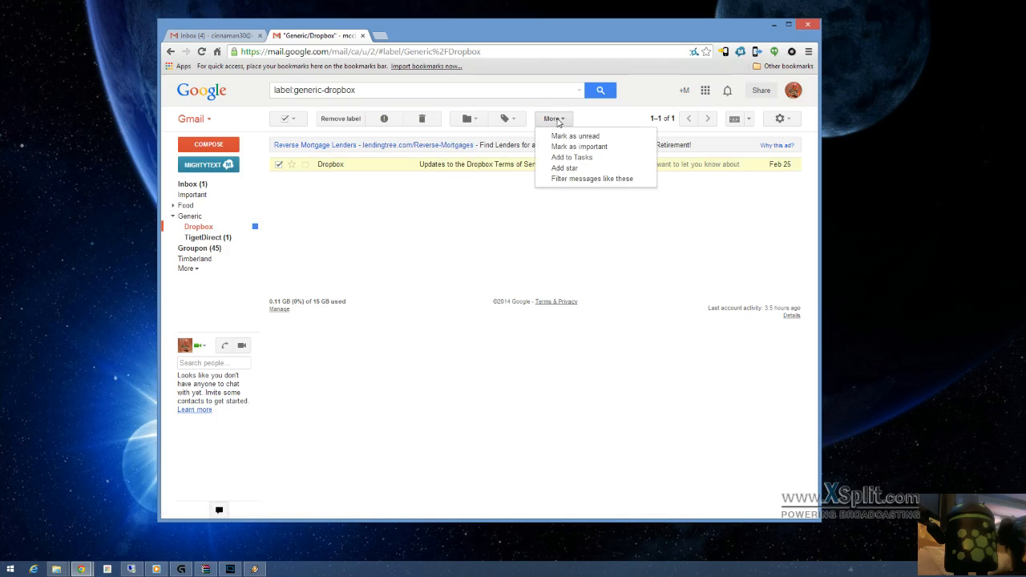
{"action": "left_click", "coordinate": [574, 136]}
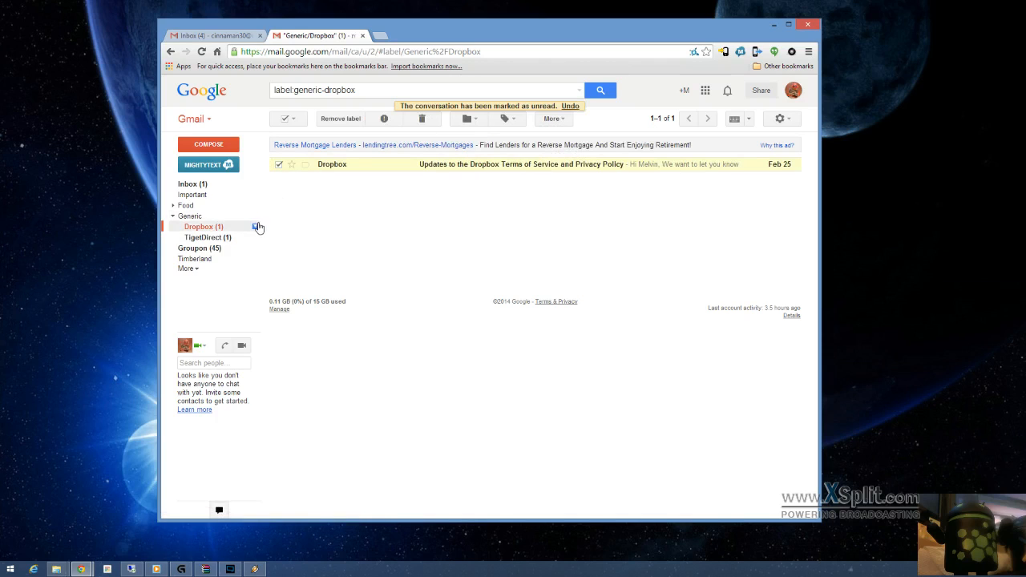
Remove the color from the Dropbox label and collapse the Generic label in the label list
{"action": "left_click", "coordinate": [256, 228]}
{"action": "mouse_move", "coordinate": [326, 241]}
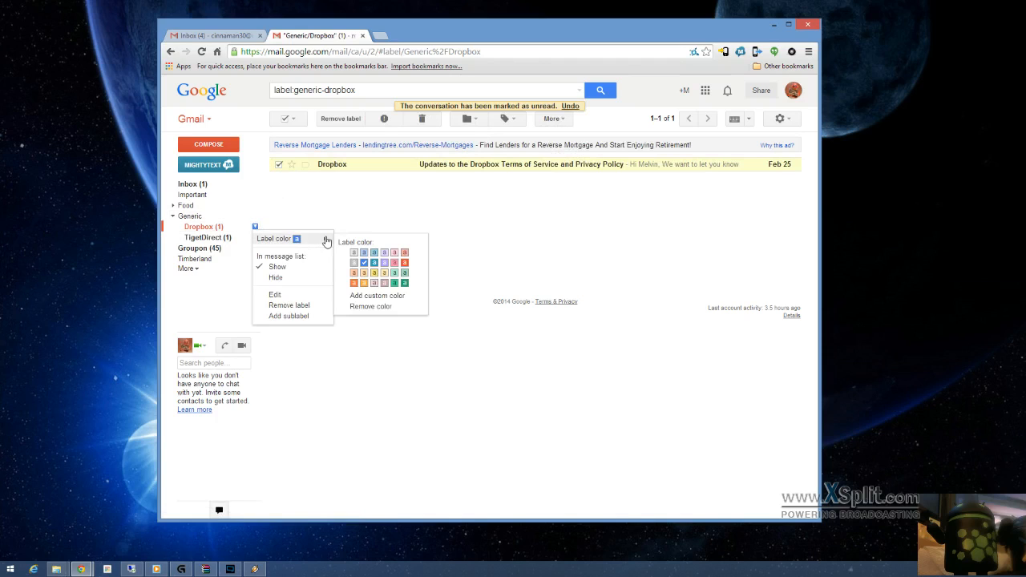
{"action": "left_click", "coordinate": [374, 309]}
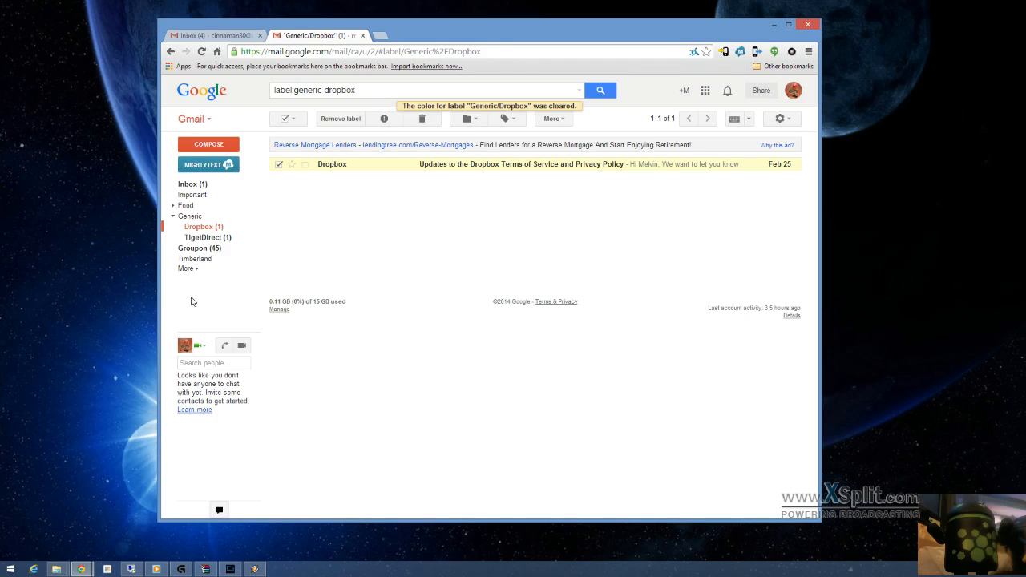
{"action": "left_click", "coordinate": [172, 215]}
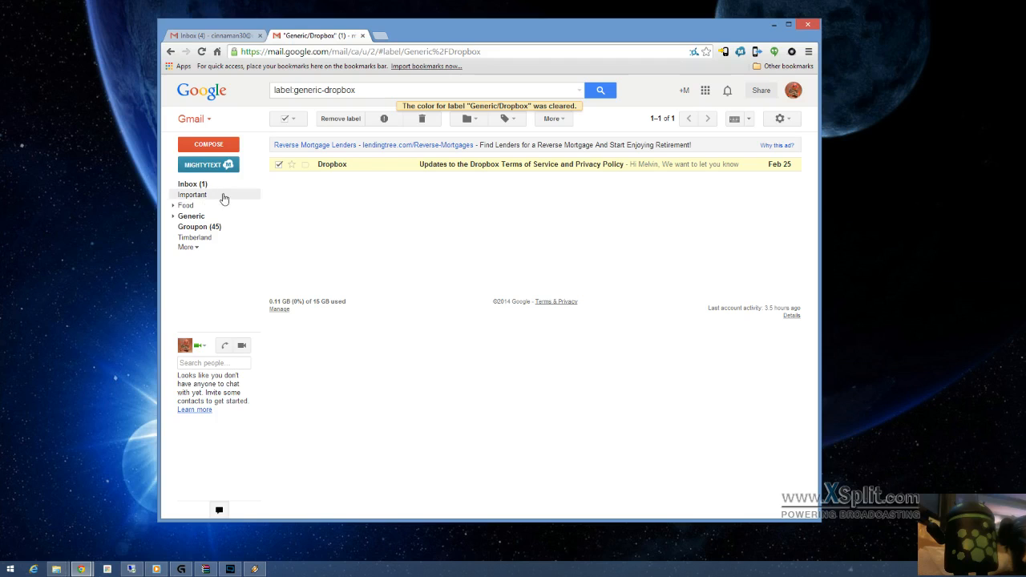
Open label management from the expanded label list, look through the label settings, and return to the inbox
{"action": "left_click", "coordinate": [193, 251]}
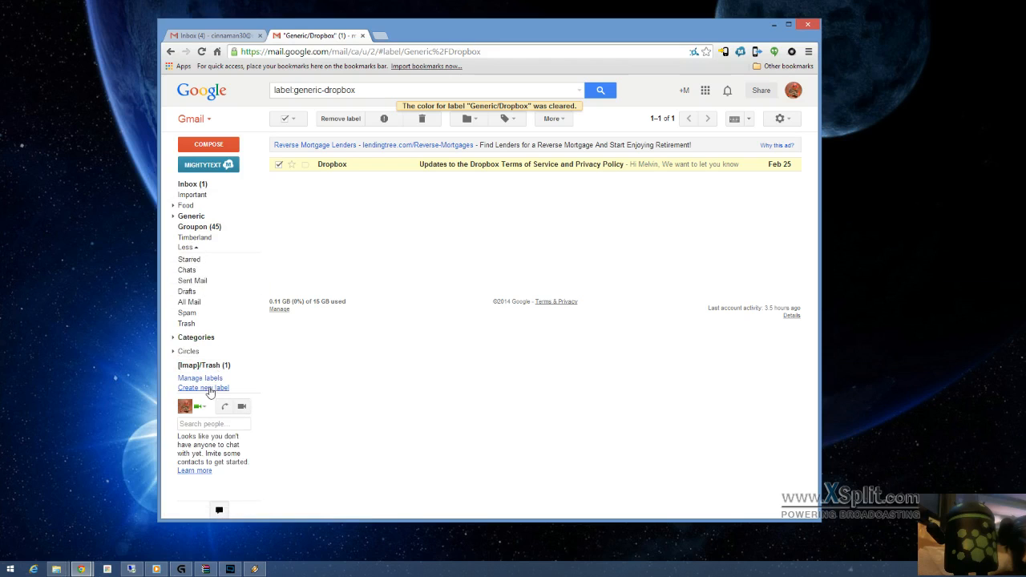
{"action": "left_click", "coordinate": [207, 380]}
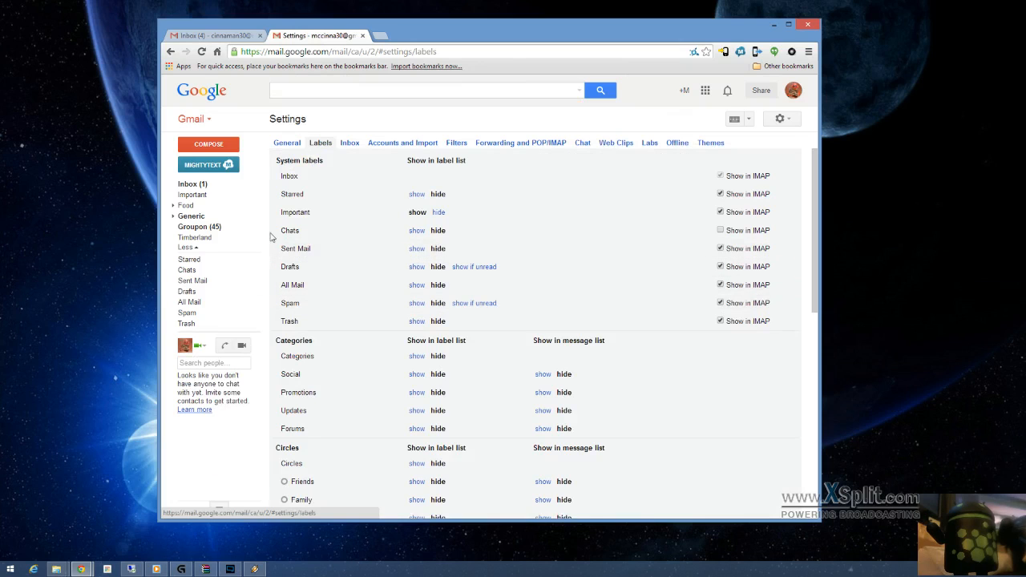
{"action": "scroll", "coordinate": [324, 207], "scroll_direction": "down", "scroll_amount": 1}
{"action": "scroll", "coordinate": [326, 205], "scroll_direction": "up", "scroll_amount": 1}
{"action": "scroll", "coordinate": [337, 300], "scroll_direction": "down", "scroll_amount": 2}
{"action": "scroll", "coordinate": [346, 292], "scroll_direction": "up", "scroll_amount": 2}
{"action": "left_click", "coordinate": [189, 184]}
Open the Labels section of the mail settings and compare it with the hidden labels in the expanded label list
{"action": "left_click", "coordinate": [782, 118]}
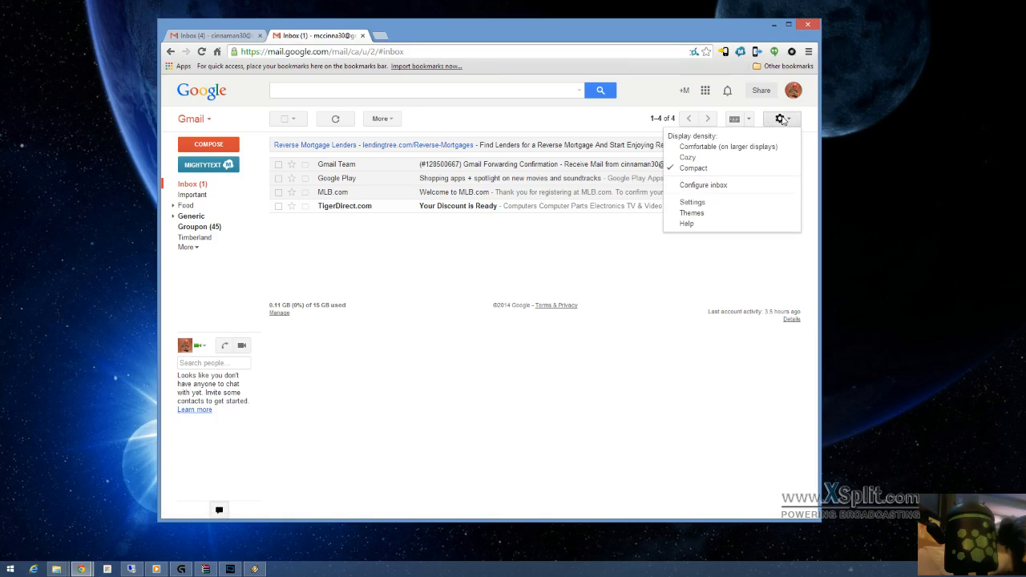
{"action": "left_click", "coordinate": [703, 204]}
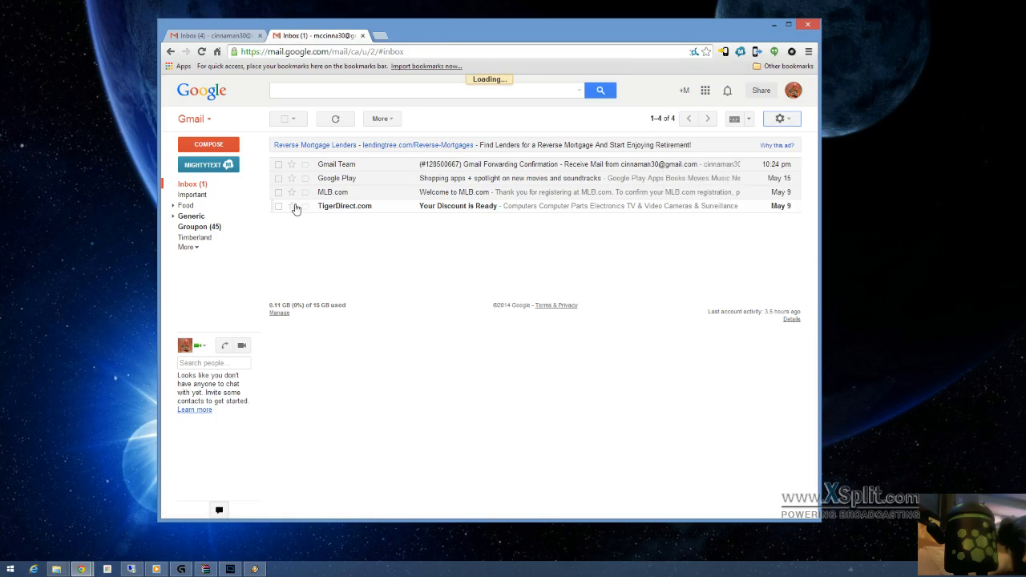
{"action": "left_click", "coordinate": [320, 143]}
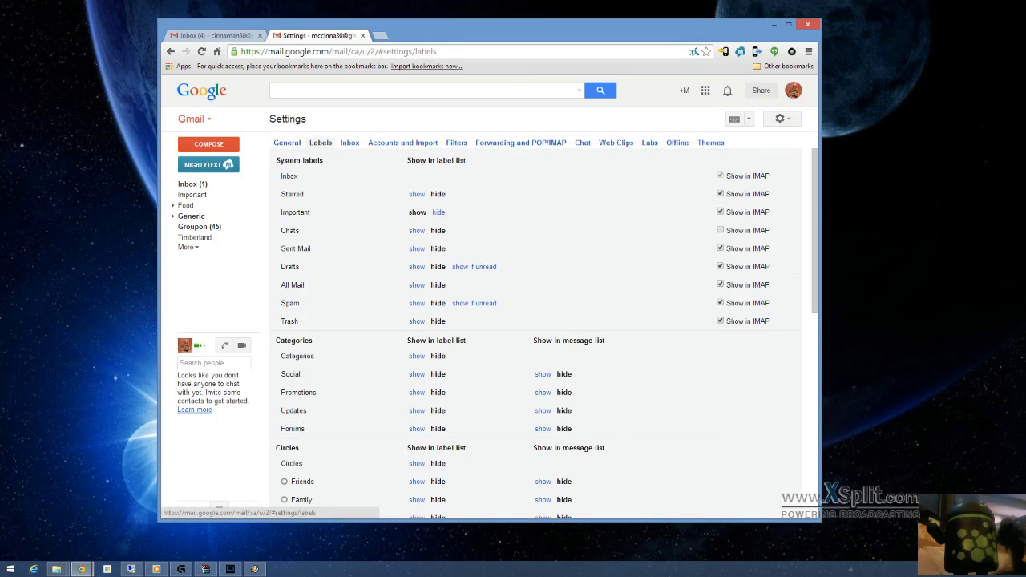
{"action": "scroll", "coordinate": [363, 251], "scroll_direction": "down", "scroll_amount": 2}
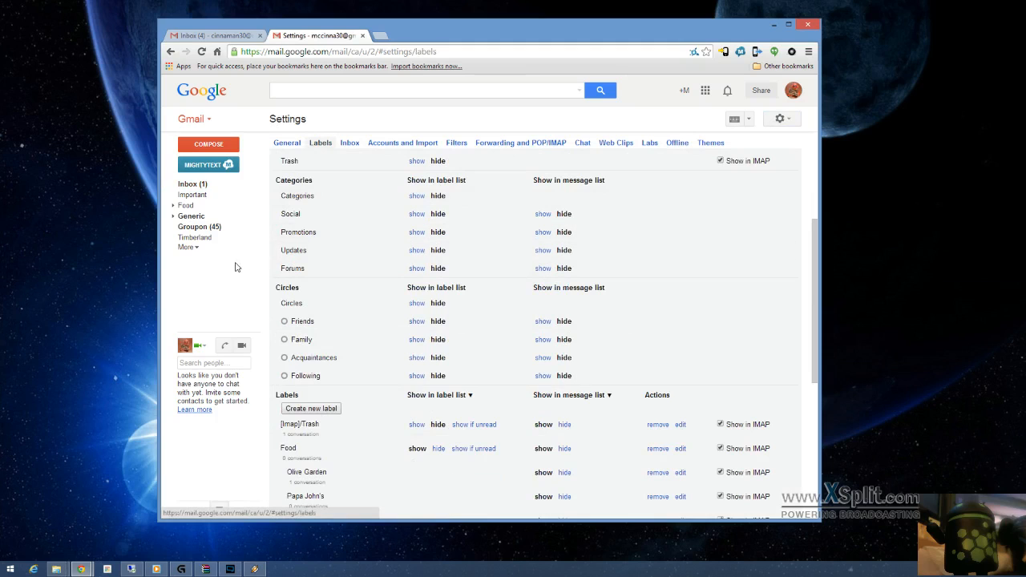
{"action": "left_click", "coordinate": [190, 247]}
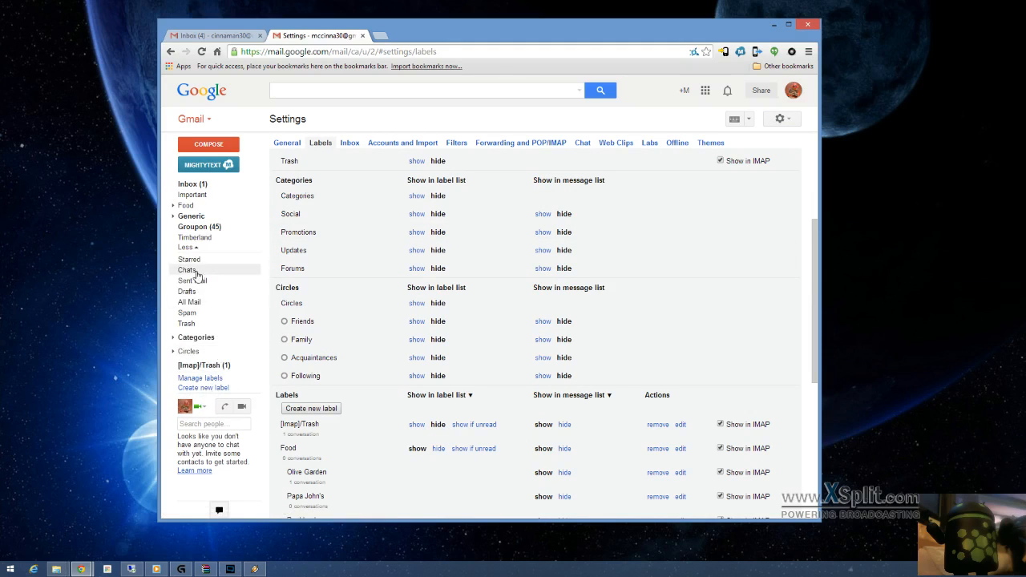
{"action": "left_click", "coordinate": [188, 248]}
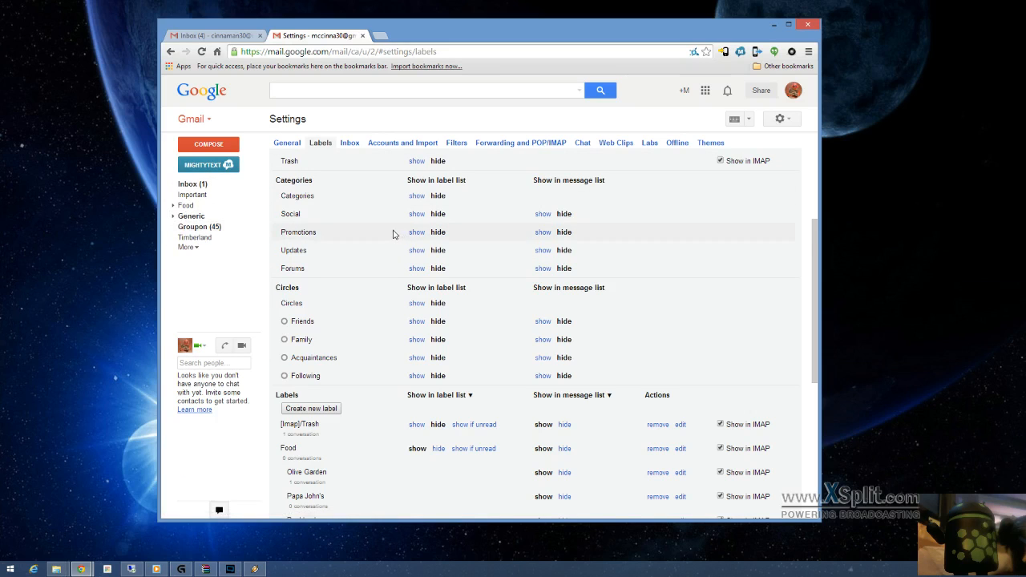
Examine the show and hide options for the system labels, categories, circles and custom labels in the label settings
{"action": "scroll", "coordinate": [393, 234], "scroll_direction": "up", "scroll_amount": 3}
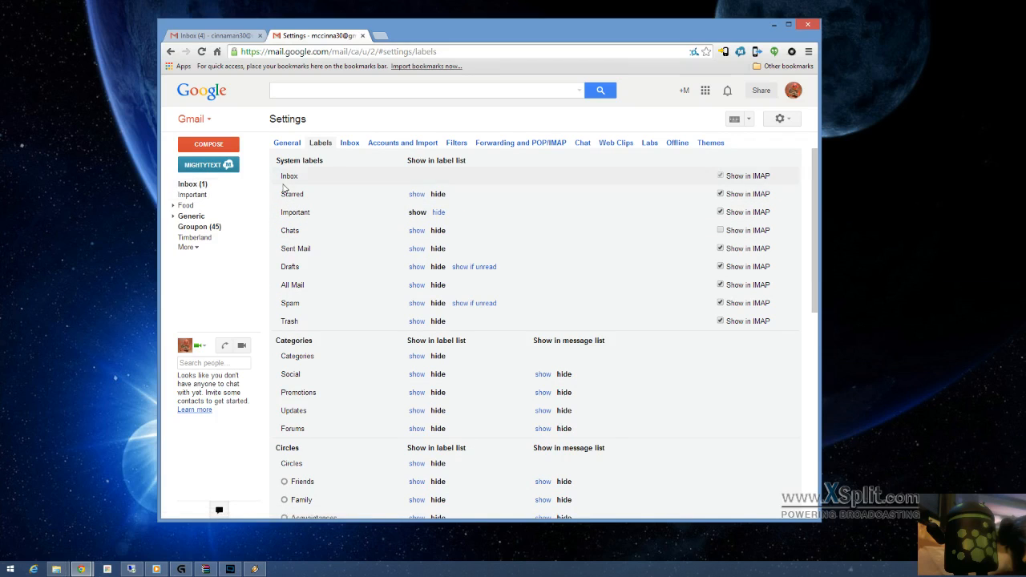
{"action": "scroll", "coordinate": [380, 210], "scroll_direction": "down", "scroll_amount": 4}
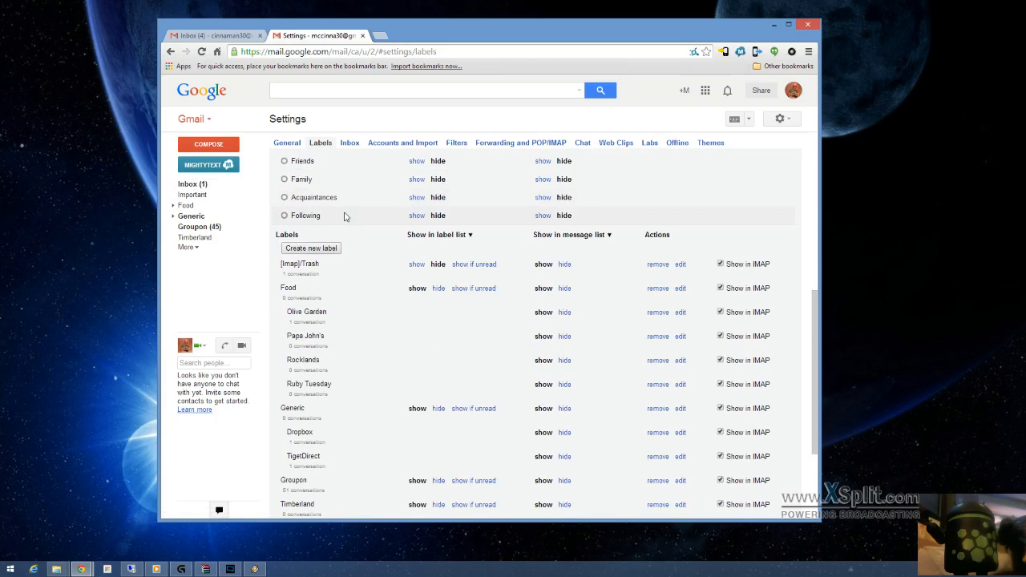
{"action": "scroll", "coordinate": [344, 216], "scroll_direction": "down", "scroll_amount": 1}
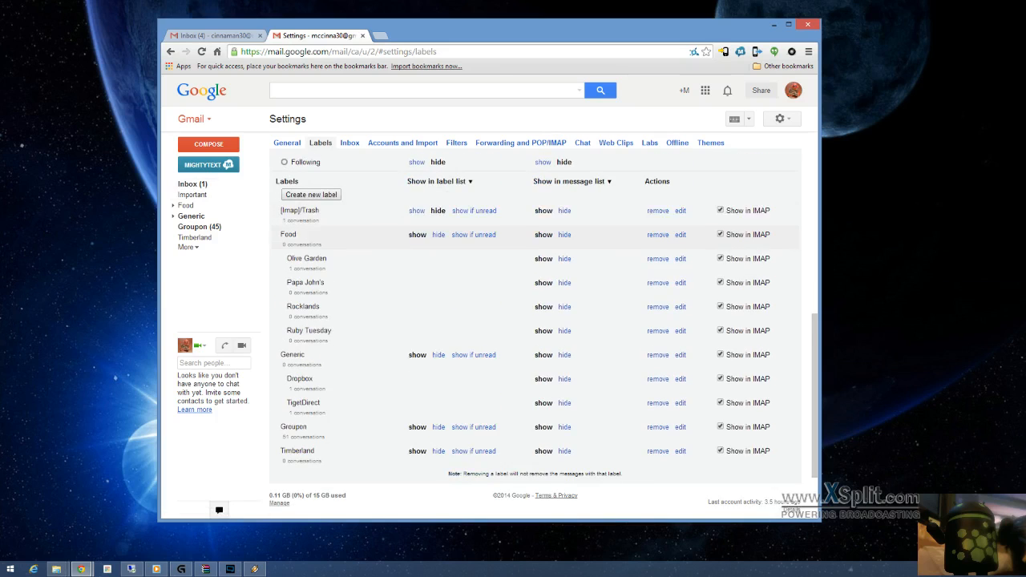
{"action": "left_click", "coordinate": [198, 249]}
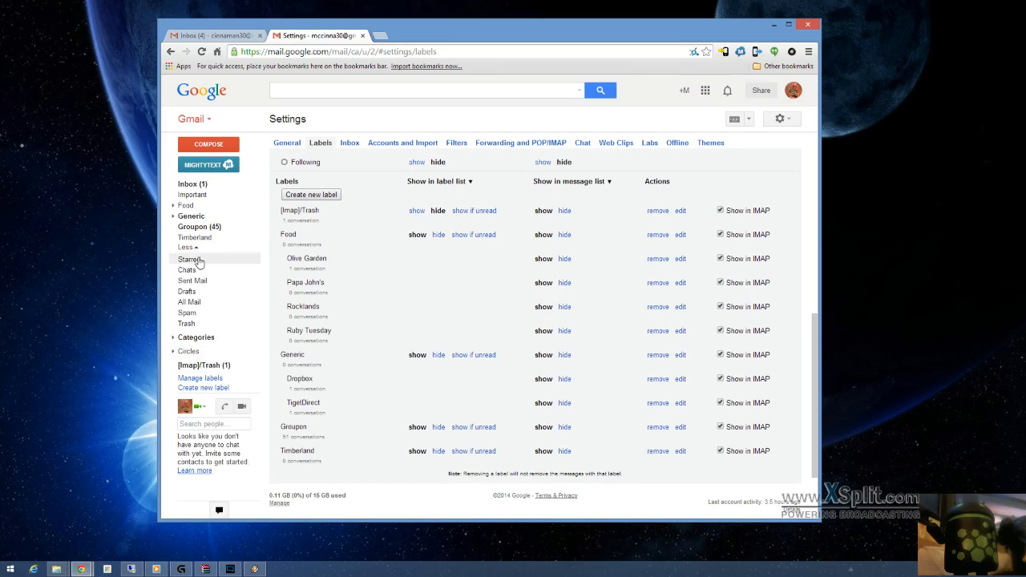
{"action": "left_click", "coordinate": [194, 249]}
{"action": "scroll", "coordinate": [403, 282], "scroll_direction": "up", "scroll_amount": 8}
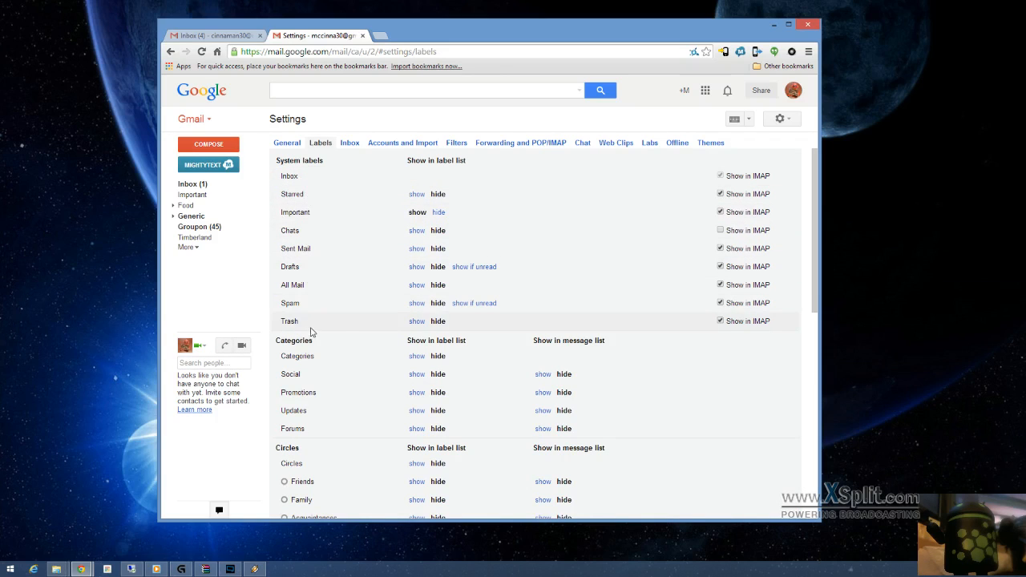
{"action": "scroll", "coordinate": [349, 297], "scroll_direction": "down", "scroll_amount": 3}
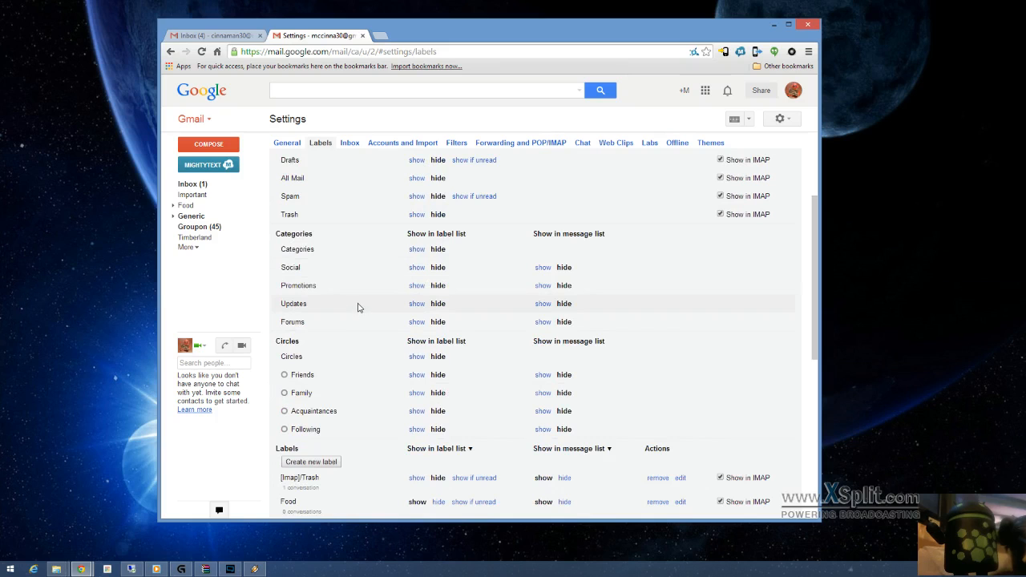
{"action": "scroll", "coordinate": [342, 279], "scroll_direction": "down", "scroll_amount": 3}
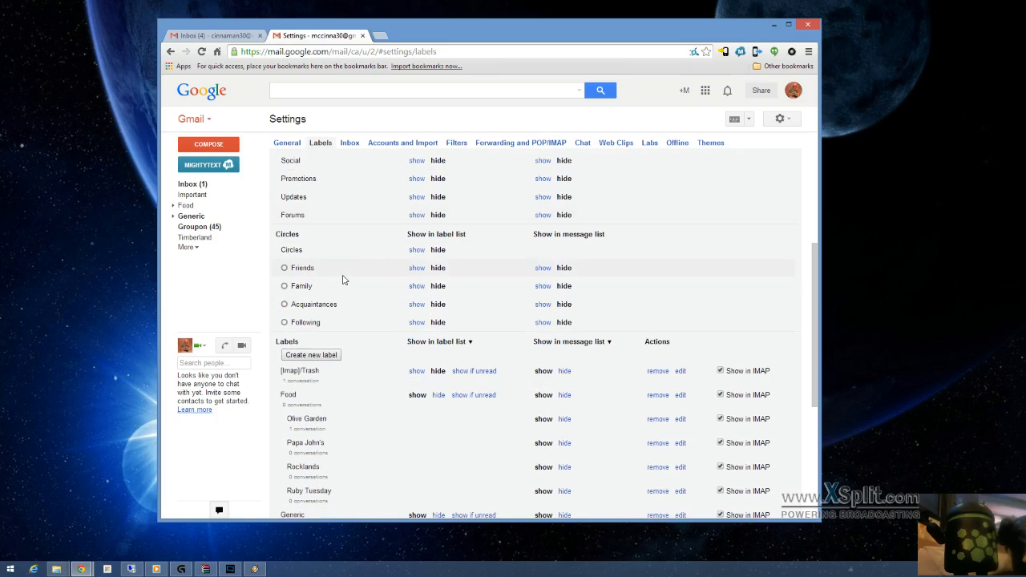
{"action": "scroll", "coordinate": [342, 266], "scroll_direction": "down", "scroll_amount": 5}
{"action": "scroll", "coordinate": [344, 270], "scroll_direction": "up", "scroll_amount": 10}
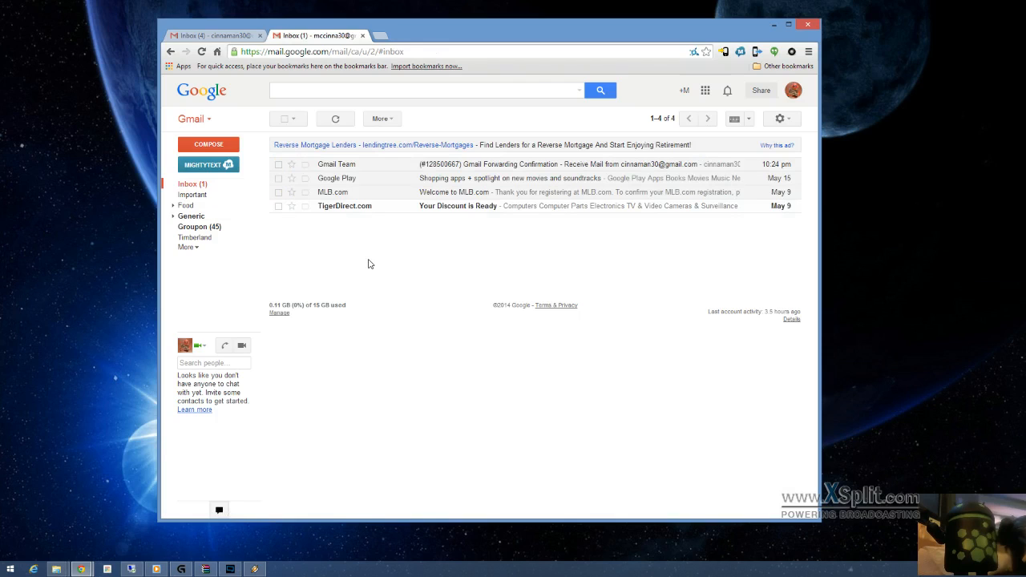
View the messages filed under the Groupon label and return to the inbox
{"action": "left_click", "coordinate": [192, 229]}
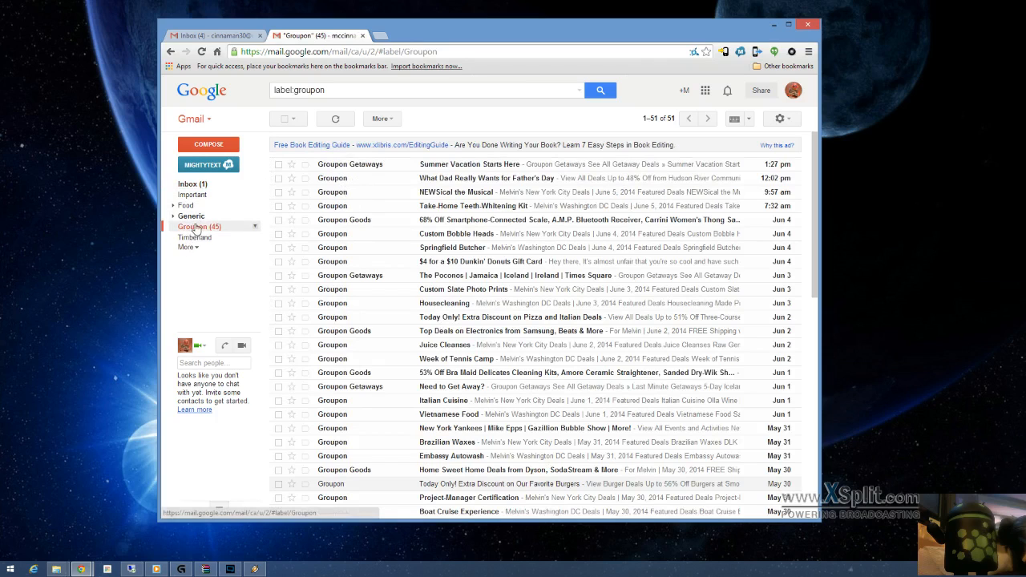
{"action": "left_click", "coordinate": [194, 184]}
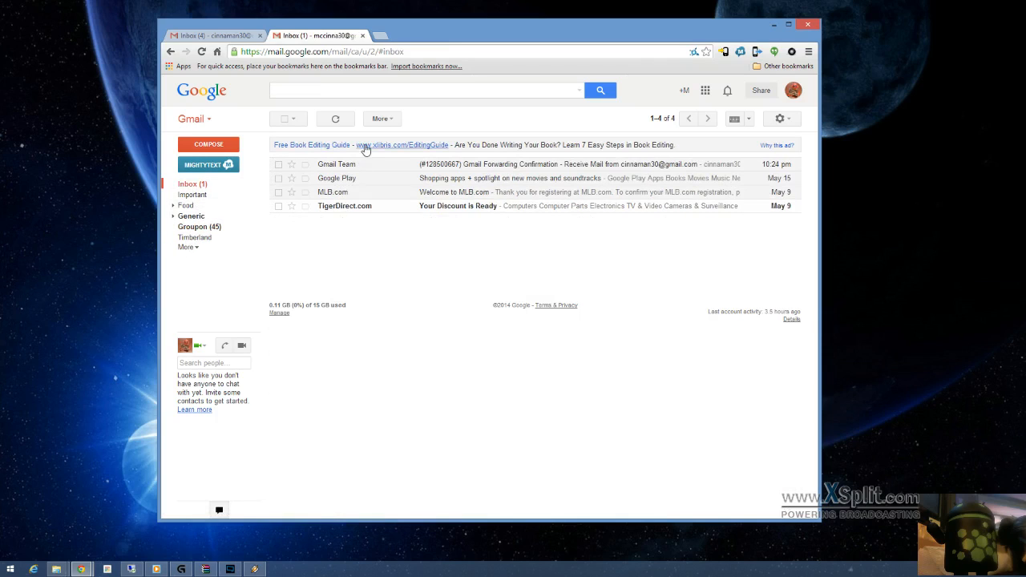